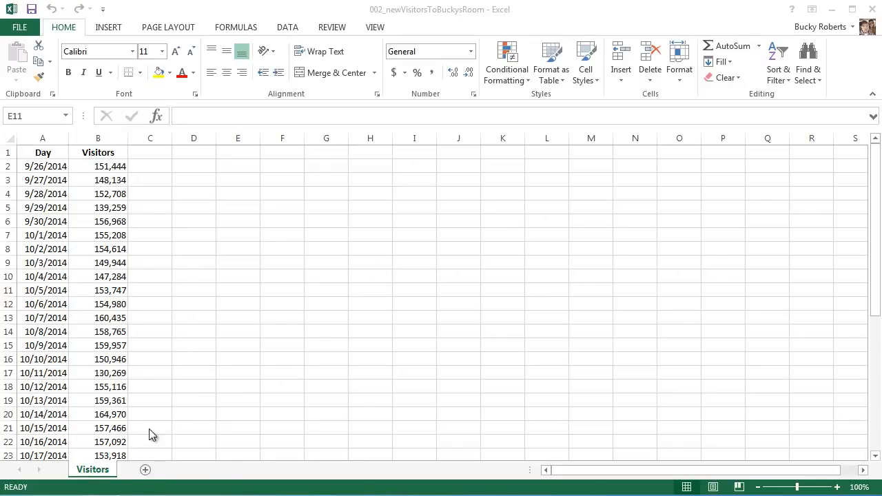
# - Add two blank worksheets after the Visitors sheet
pyautogui.click(145, 470)
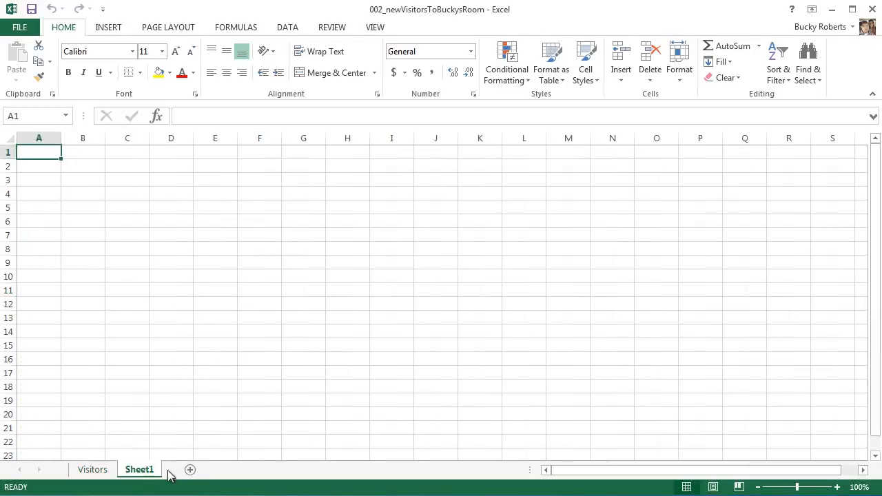
pyautogui.click(191, 470)
pyautogui.click(139, 471)
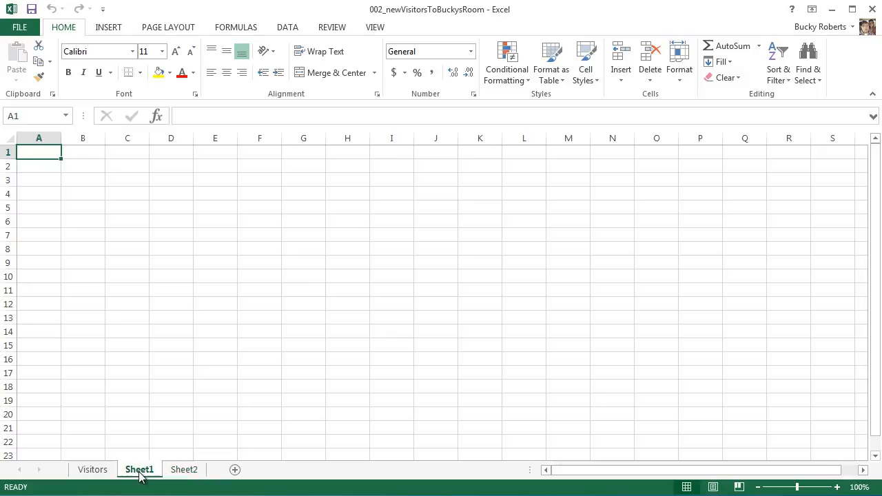
# - Look through the Visitors sheet and the two new blank worksheets, ending on Visitors
pyautogui.click(97, 471)
pyautogui.click(138, 471)
pyautogui.click(183, 471)
pyautogui.click(141, 471)
pyautogui.click(103, 471)
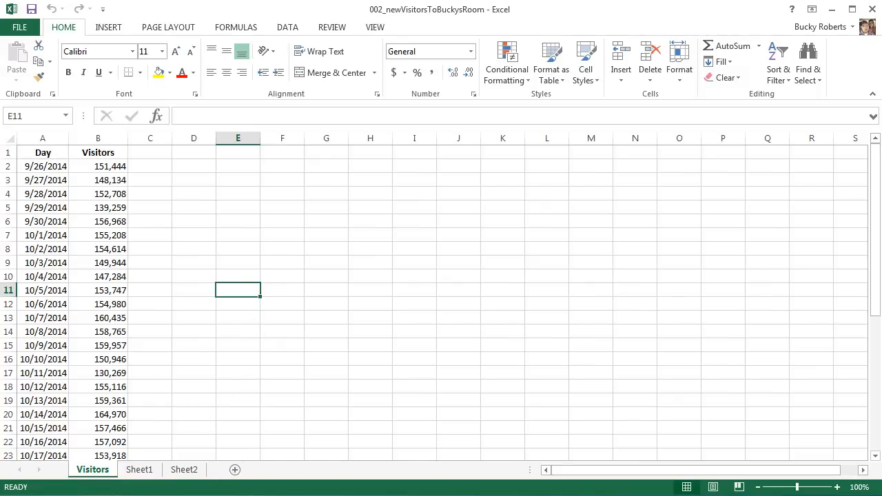
# - Insert another blank worksheet directly before the Visitors sheet
pyautogui.click(47, 152)
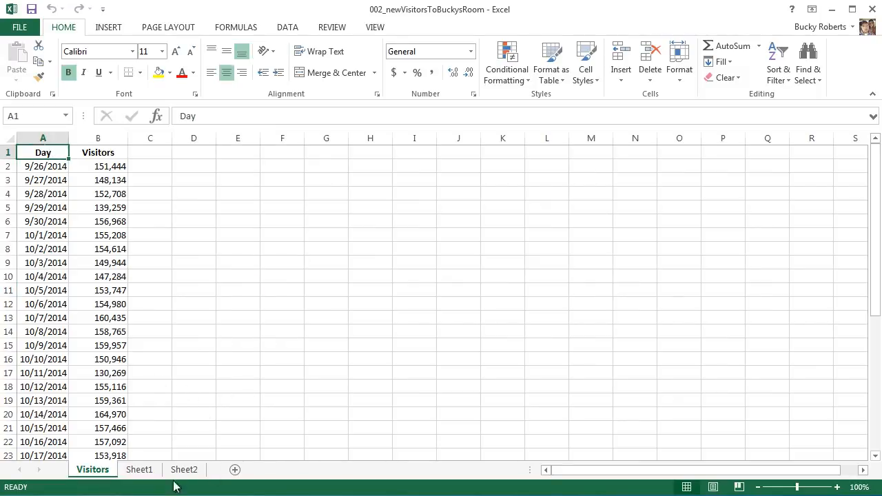
pyautogui.click(255, 314)
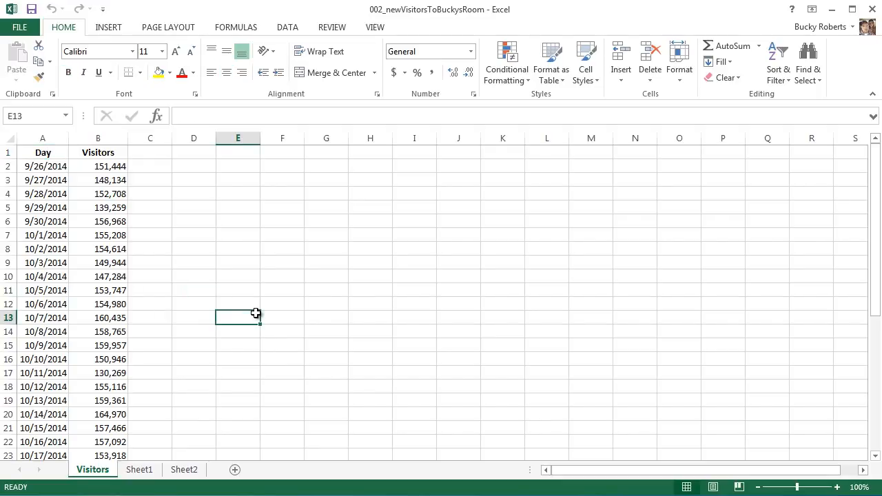
pyautogui.hotkey('shift', 'F11')
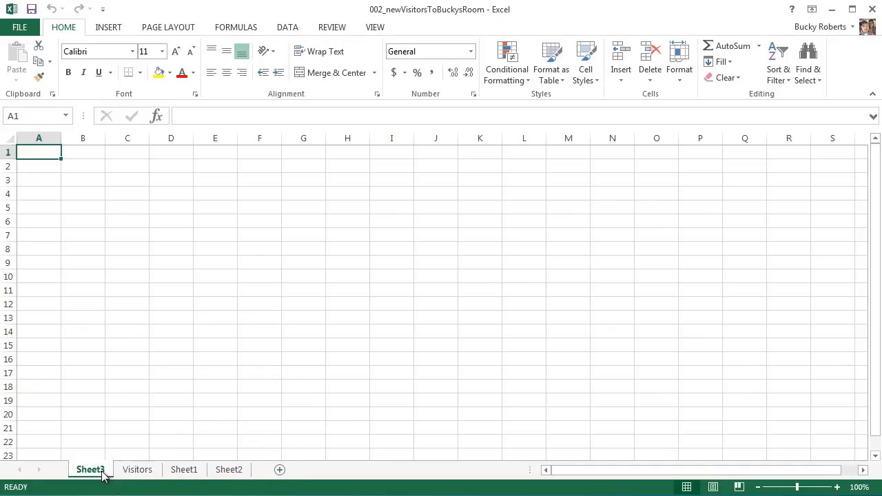
# - Examine the order and contents of all four worksheets by opening each one, ending on Visitors
pyautogui.click(145, 470)
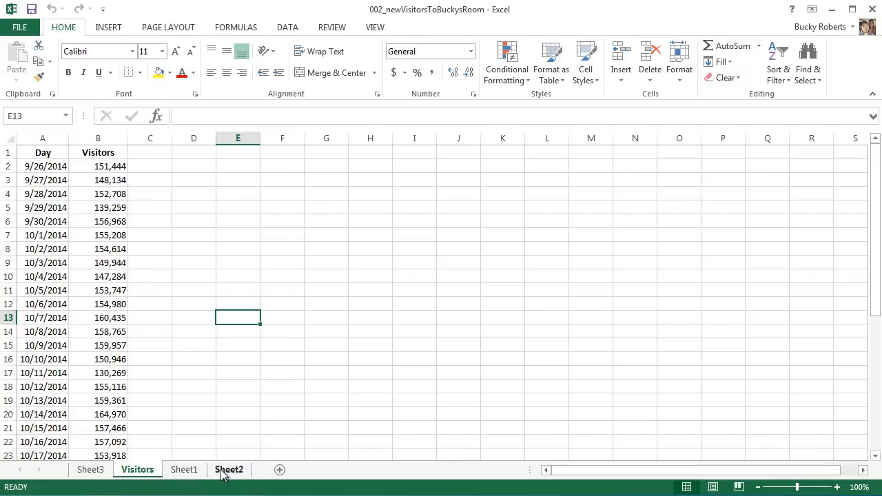
pyautogui.click(90, 470)
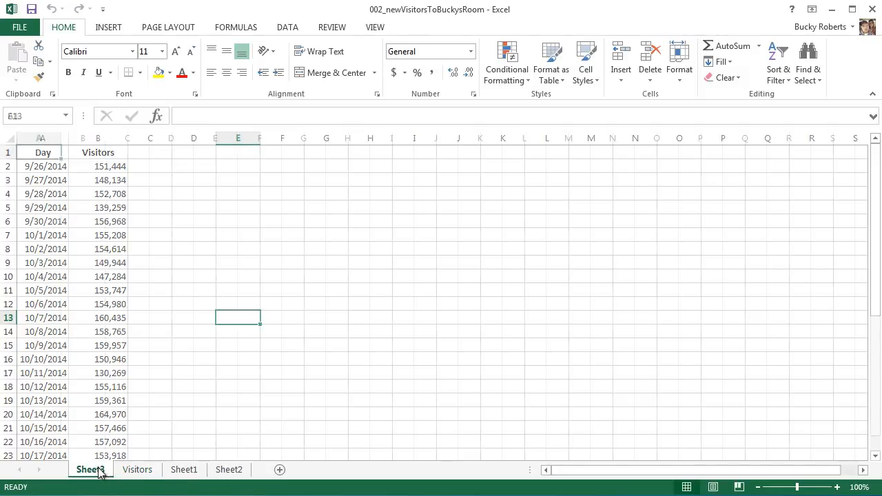
pyautogui.click(182, 470)
pyautogui.click(228, 470)
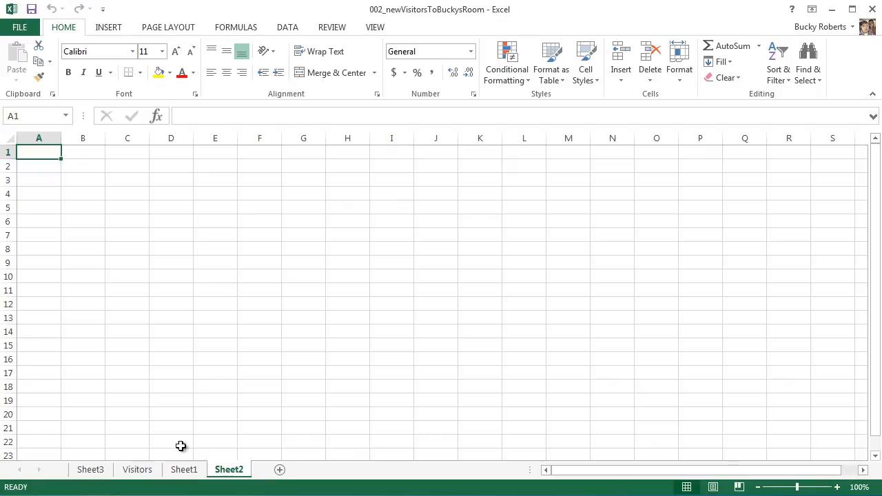
pyautogui.click(135, 471)
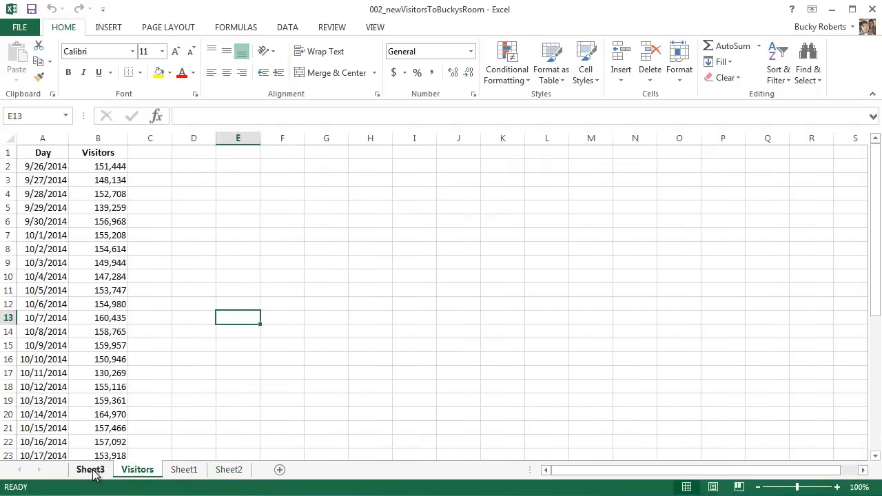
pyautogui.click(90, 470)
pyautogui.click(137, 470)
pyautogui.click(184, 471)
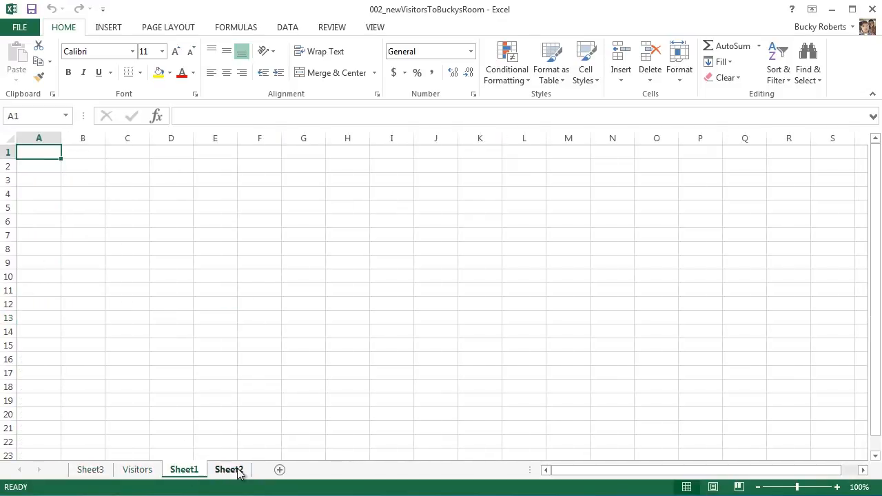
pyautogui.click(234, 470)
pyautogui.click(188, 470)
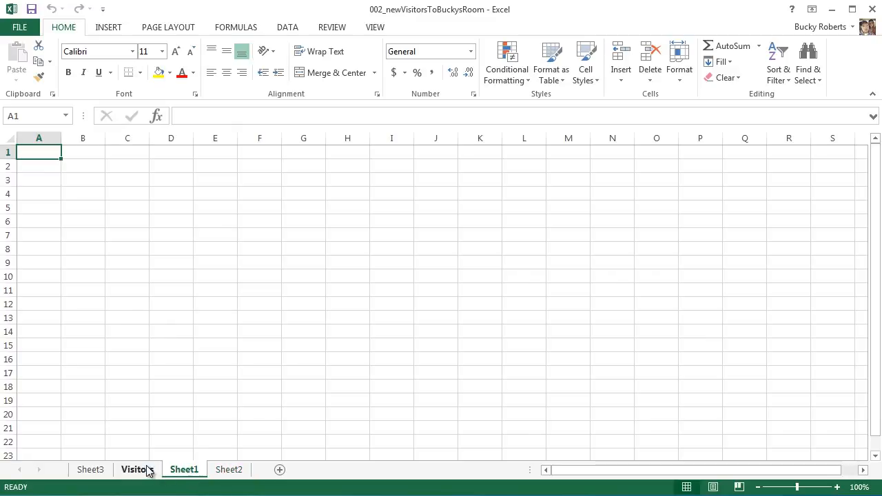
pyautogui.click(147, 471)
pyautogui.click(93, 471)
pyautogui.click(142, 471)
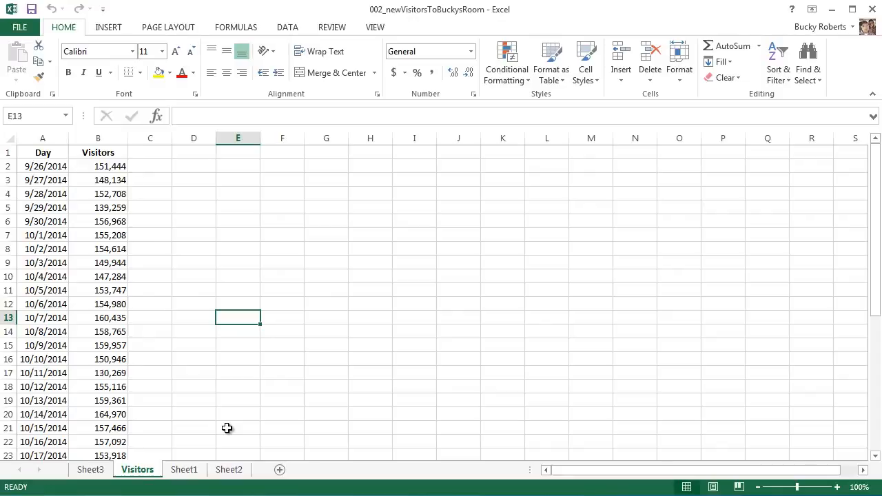
# - Step through adjacent worksheets in both directions between Sheet3 and Sheet2, and return to Visitors
pyautogui.hotkey('ctrl', 'pageup')
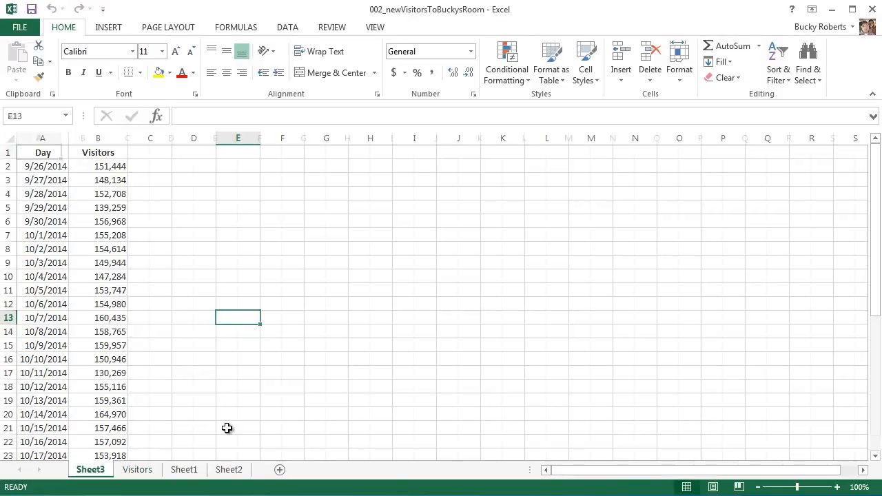
pyautogui.hotkey('ctrl', 'pagedown')
pyautogui.hotkey('ctrl', 'pagedown')
pyautogui.hotkey('ctrl', 'pagedown')
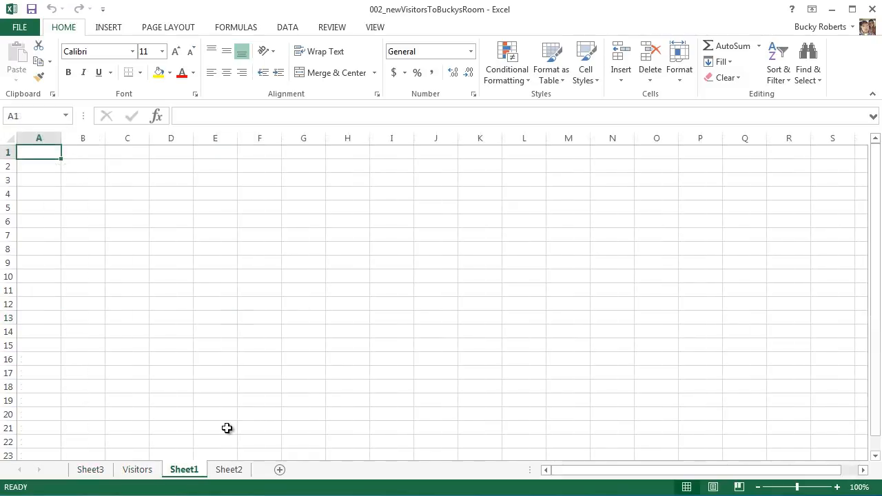
pyautogui.hotkey('ctrl', 'pageup')
pyautogui.hotkey('ctrl', 'pageup')
pyautogui.hotkey('ctrl', 'pageup')
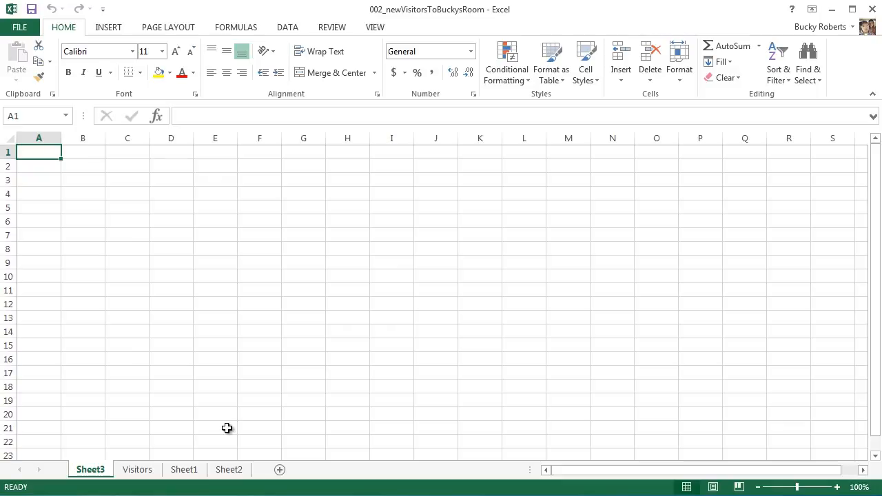
pyautogui.hotkey('ctrl', 'pagedown')
pyautogui.hotkey('ctrl', 'pagedown')
pyautogui.hotkey('ctrl', 'pagedown')
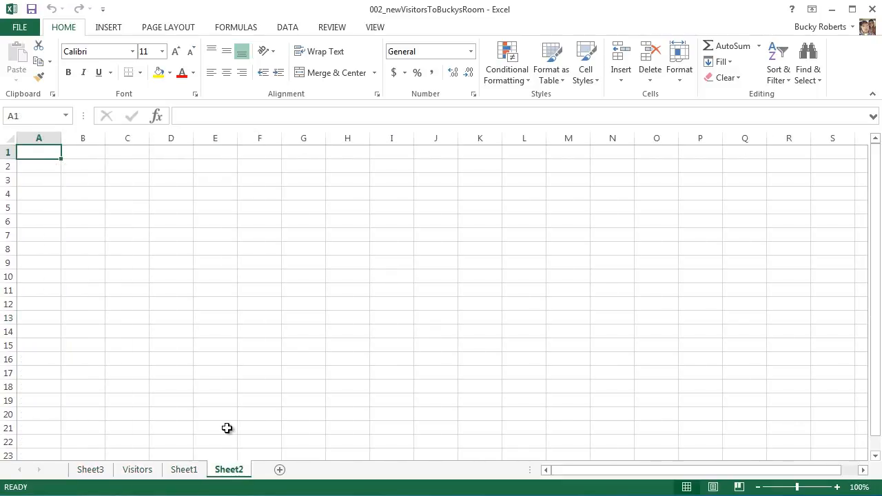
pyautogui.hotkey('ctrl', 'pageup')
pyautogui.hotkey('ctrl', 'pageup')
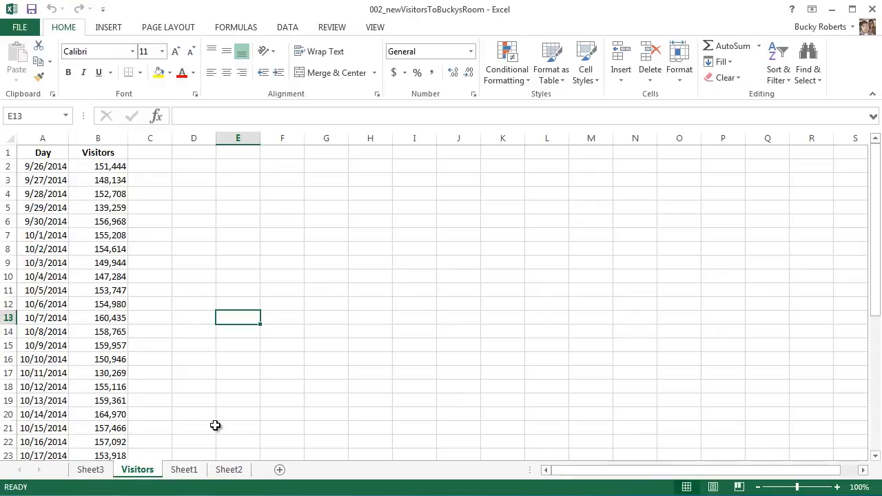
# - Delete the blank Sheet3 worksheet from the workbook
pyautogui.click(92, 470)
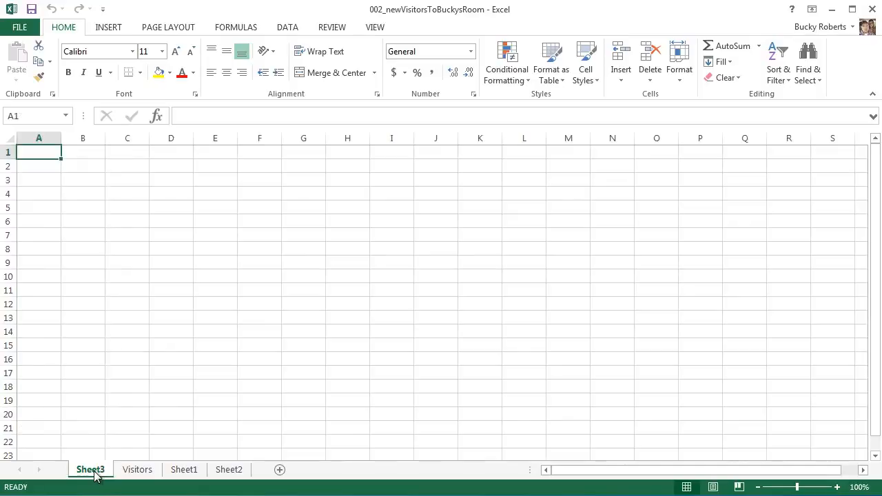
pyautogui.rightClick(95, 474)
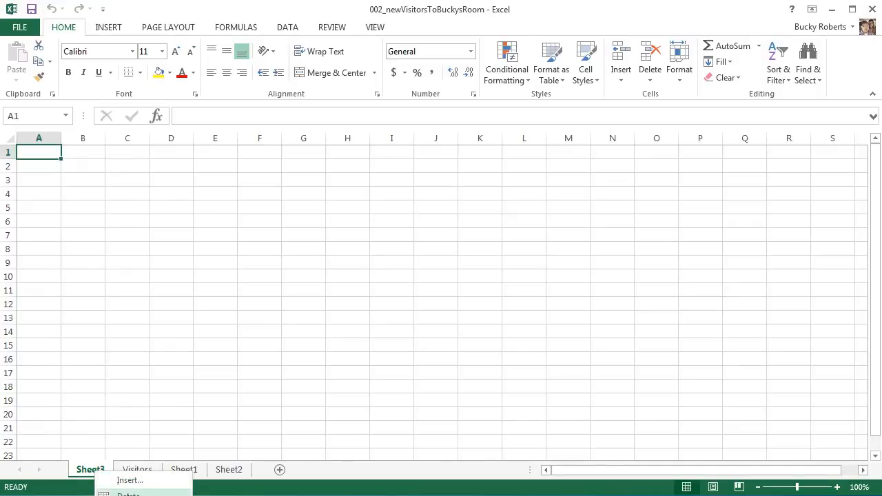
pyautogui.click(127, 491)
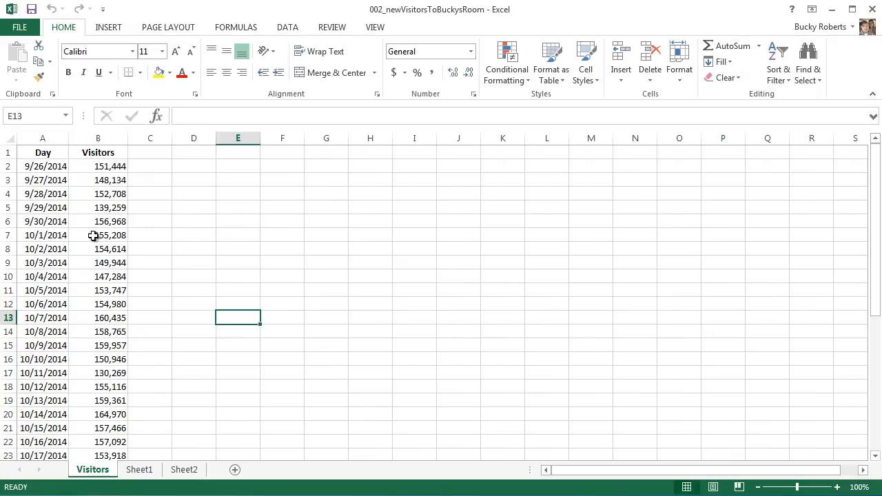
# - Select the range A1:B23 on the Visitors sheet and review the daily visitor data
pyautogui.moveTo(49, 158); pyautogui.dragTo(103, 452)
pyautogui.scroll(-2, 227, 331)
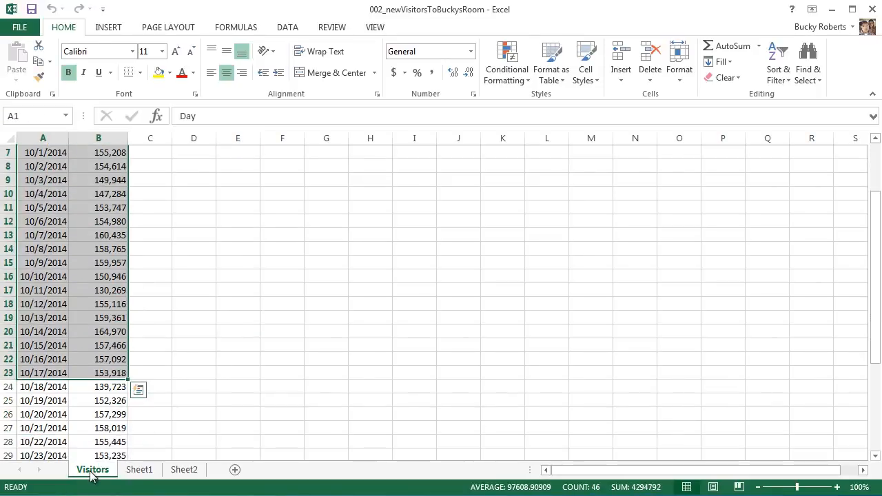
pyautogui.scroll(2, 91, 475)
# - Compare the names and contents of Visitors, Sheet1 and Sheet2 by switching between them
pyautogui.click(138, 471)
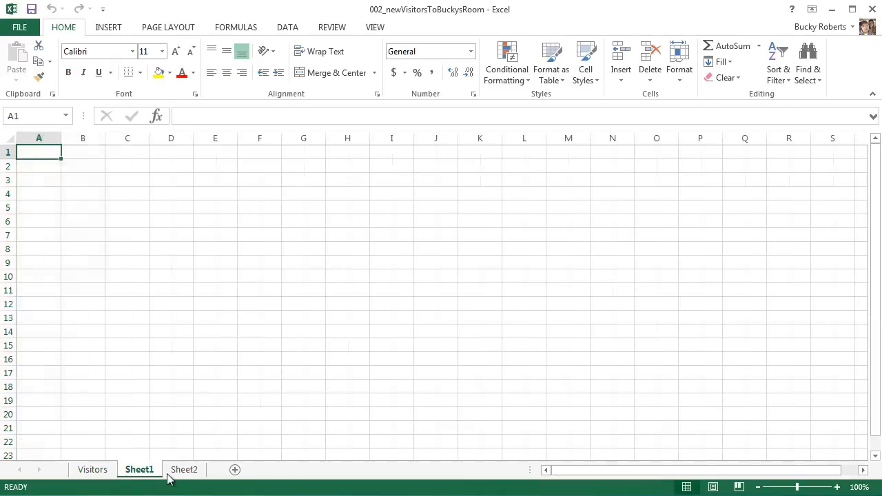
pyautogui.click(187, 472)
pyautogui.click(151, 471)
pyautogui.click(184, 471)
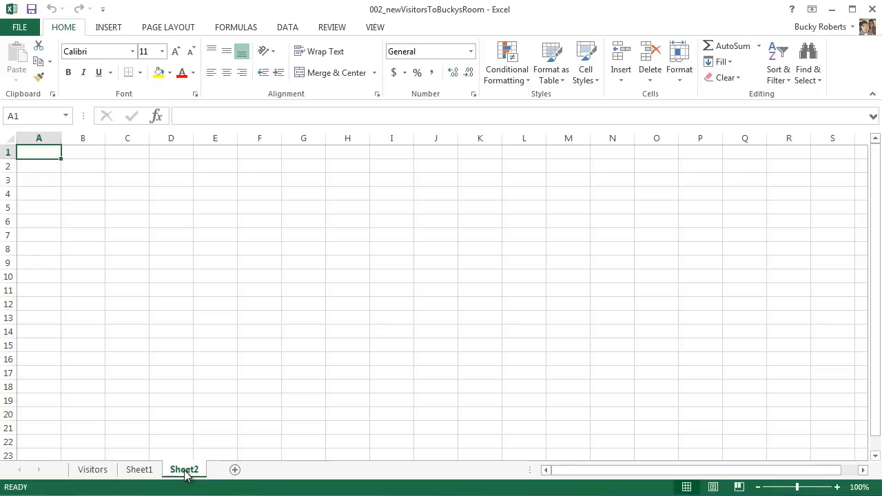
pyautogui.click(149, 474)
pyautogui.click(104, 472)
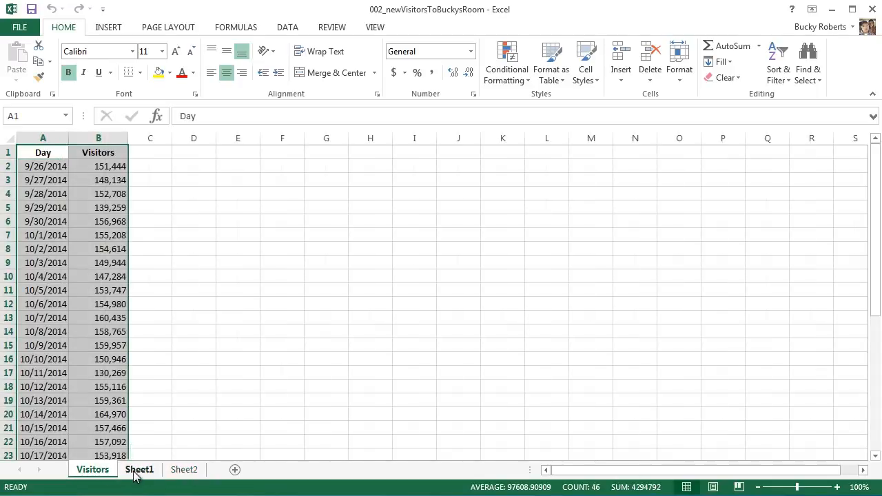
pyautogui.click(135, 473)
pyautogui.click(103, 472)
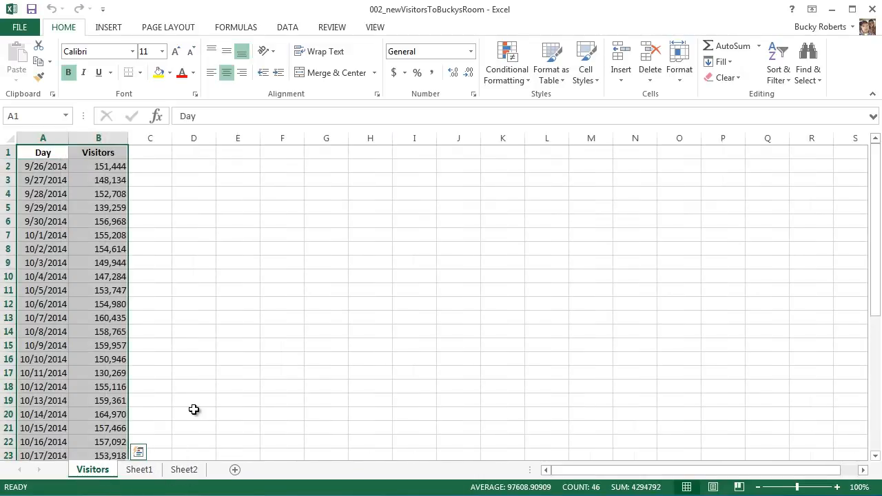
pyautogui.click(142, 472)
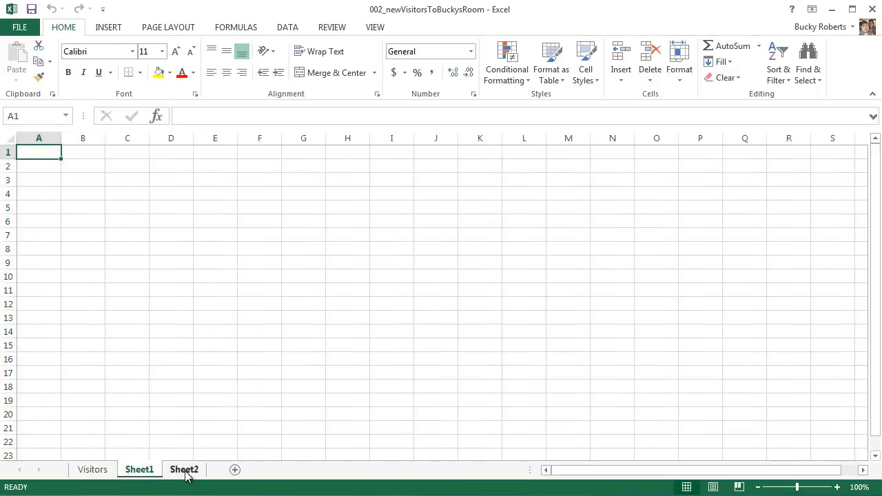
pyautogui.click(185, 472)
pyautogui.click(136, 473)
pyautogui.click(96, 473)
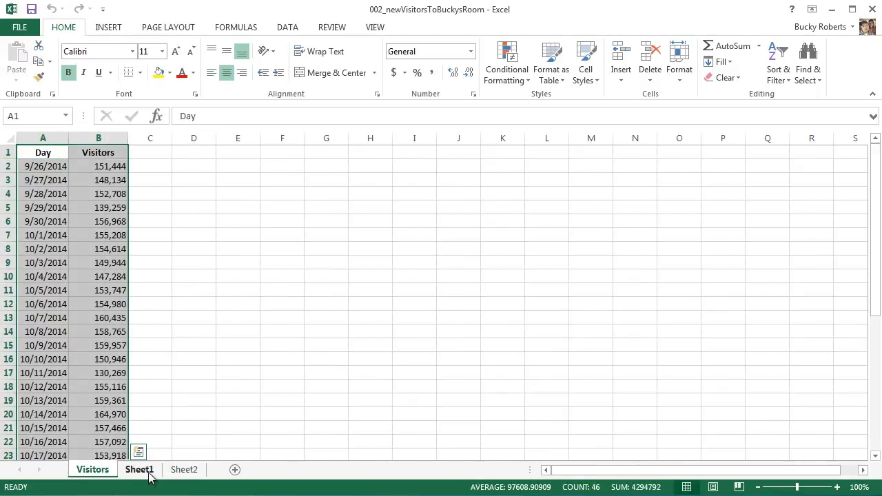
# - Rename Sheet1 as Pageviews
pyautogui.click(139, 471)
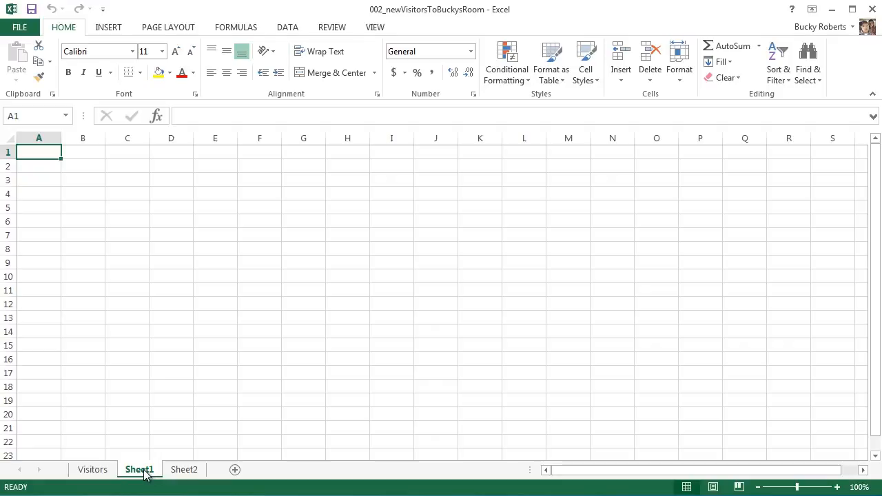
pyautogui.doubleClick(140, 469)
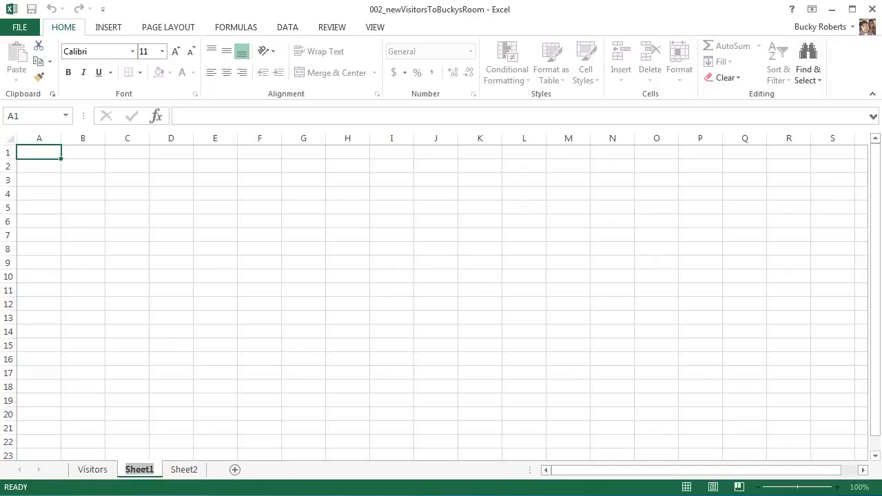
pyautogui.write('Pageviews')
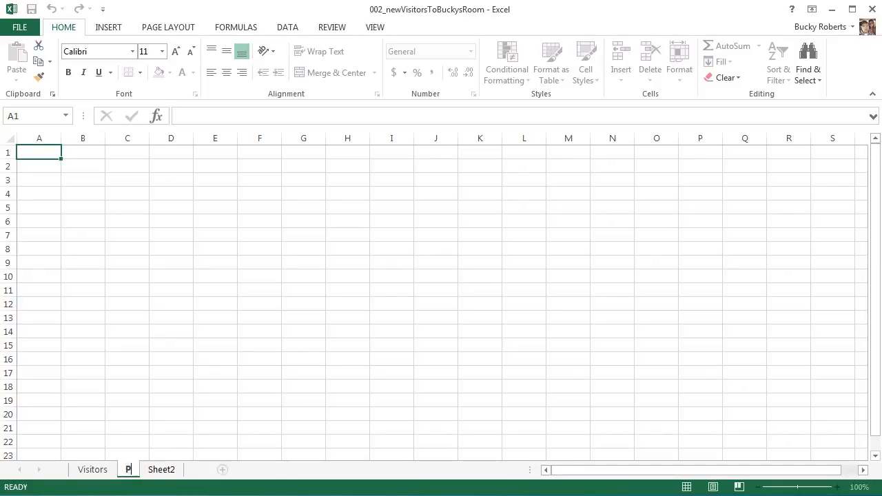
pyautogui.click(201, 494)
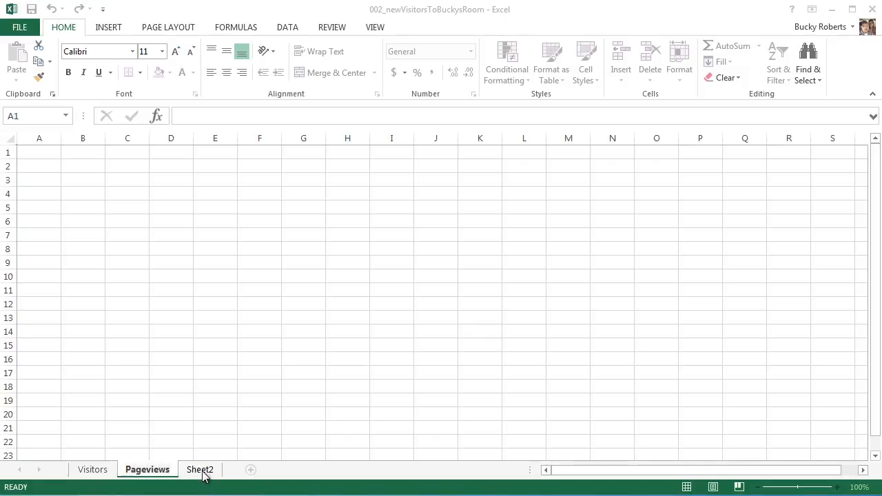
# - Rename Sheet2 as Sessions
pyautogui.click(201, 471)
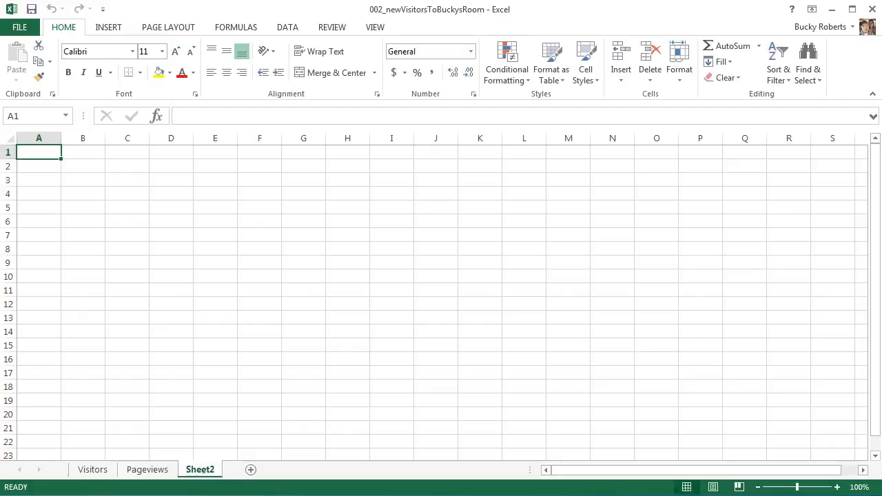
pyautogui.doubleClick(201, 471)
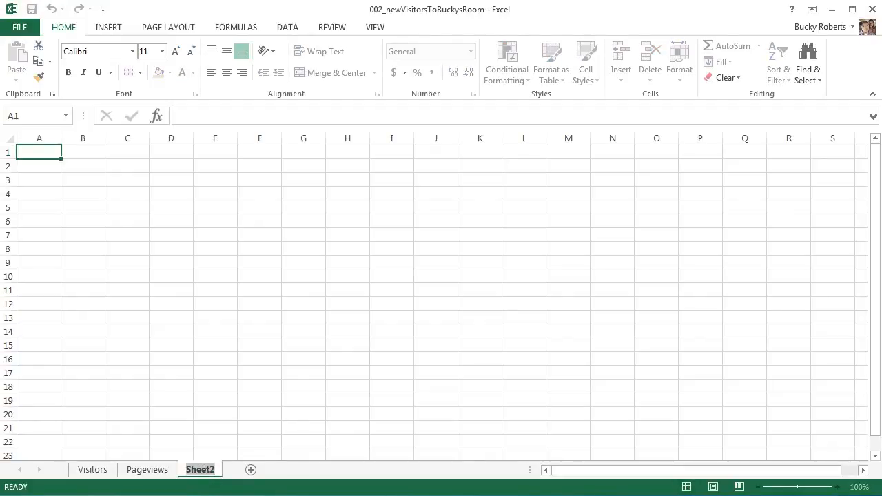
pyautogui.write('Sessions')
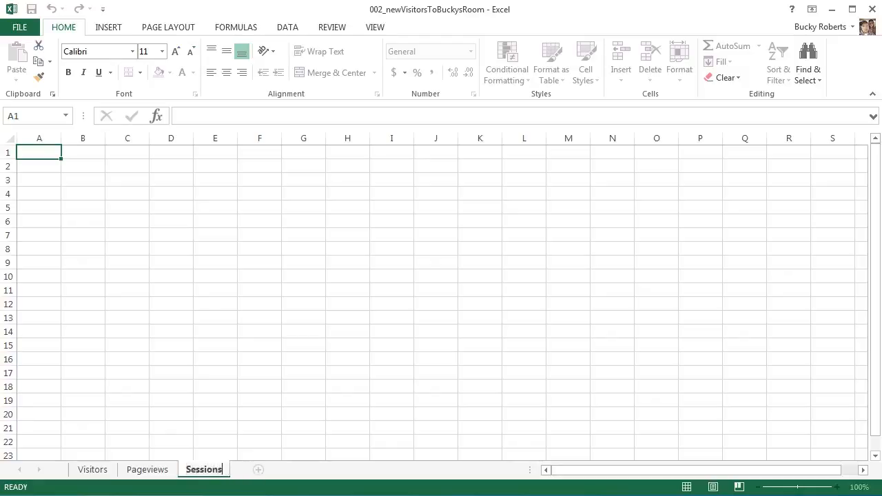
pyautogui.press('Return')
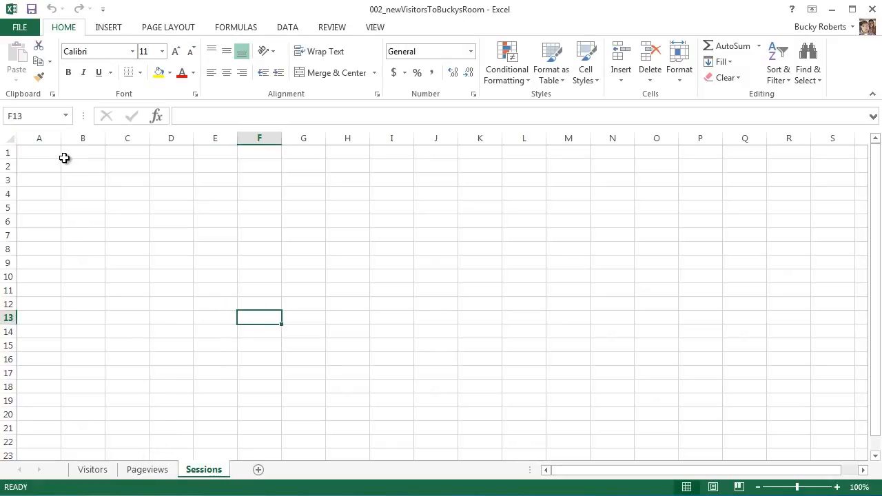
# - Look through the Pageviews, Sessions and Visitors sheets by switching between them
pyautogui.click(164, 471)
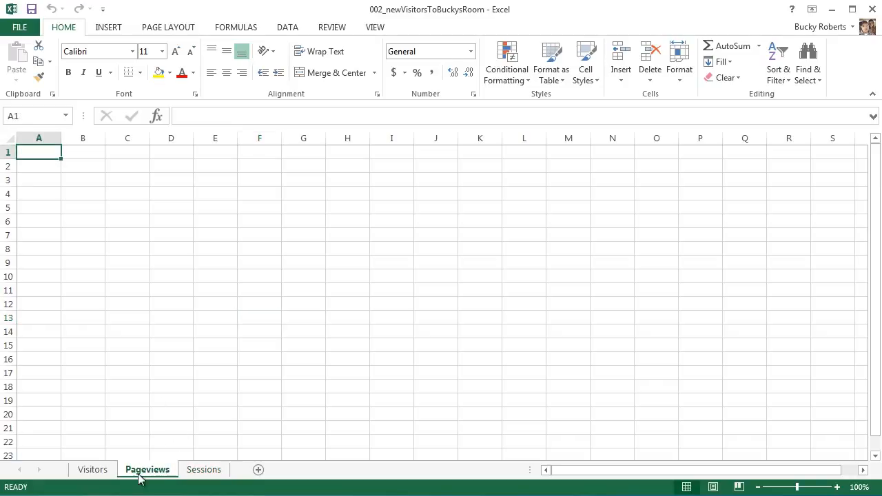
pyautogui.click(205, 472)
pyautogui.click(92, 470)
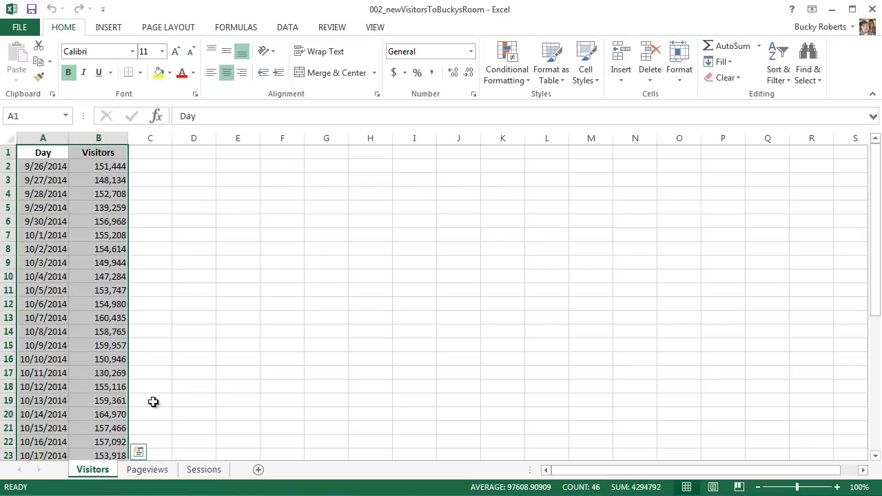
# - Colour the Pageviews sheet tab purple and check it from the neighbouring sheets
pyautogui.click(151, 471)
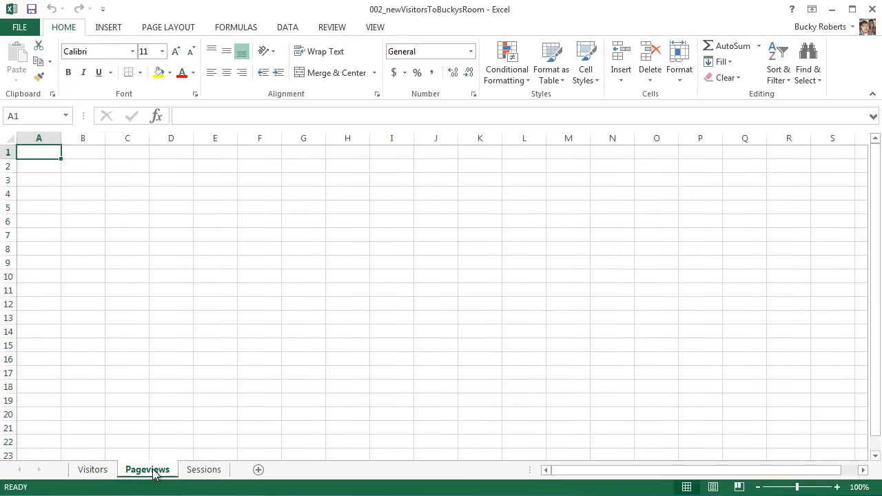
pyautogui.rightClick(141, 471)
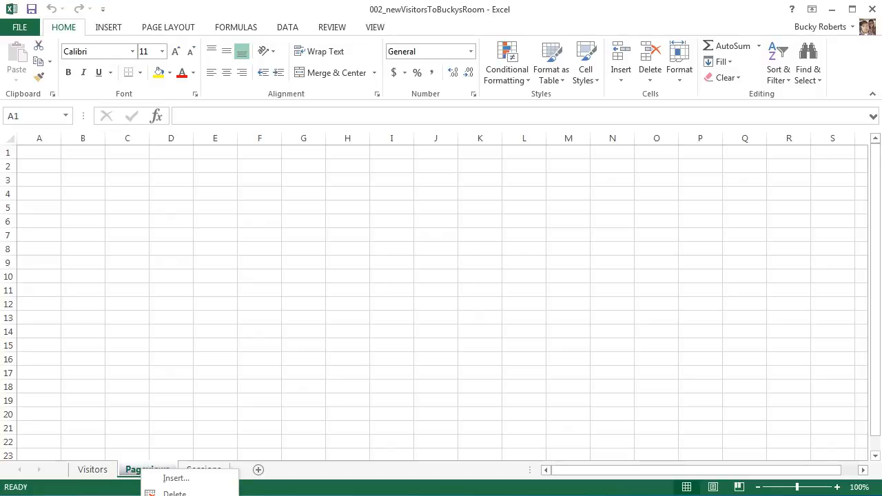
pyautogui.click(351, 495)
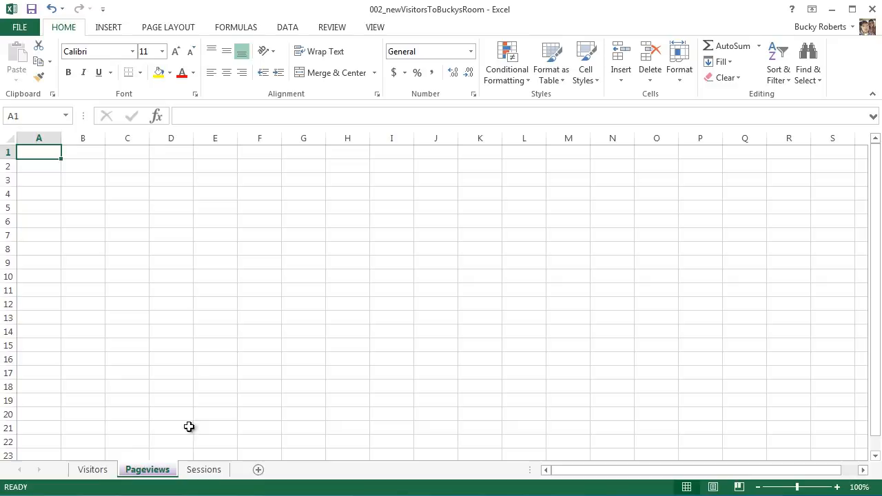
pyautogui.click(89, 472)
pyautogui.click(205, 471)
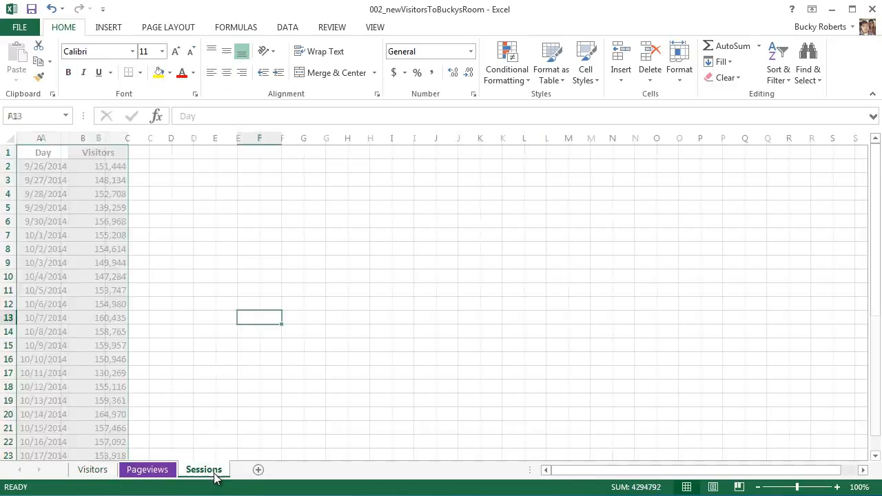
pyautogui.click(141, 472)
pyautogui.click(100, 471)
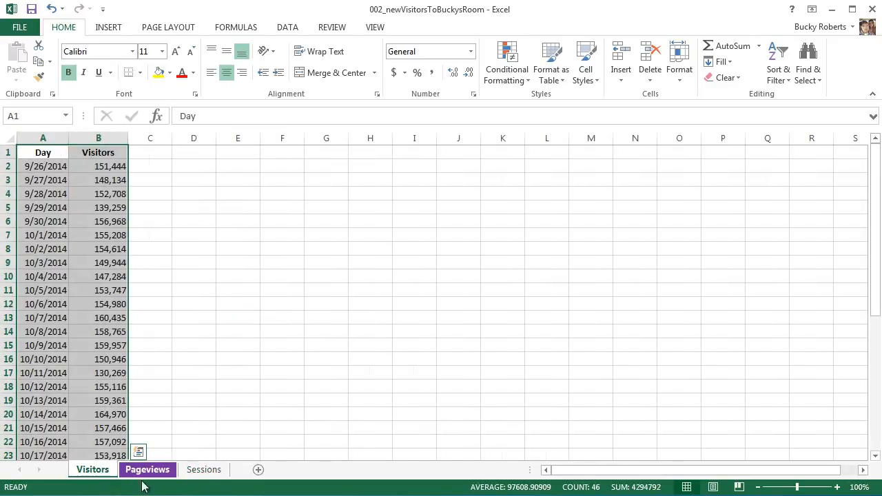
# - Colour the Sessions sheet tab light blue and switch back to the Visitors sheet
pyautogui.rightClick(203, 472)
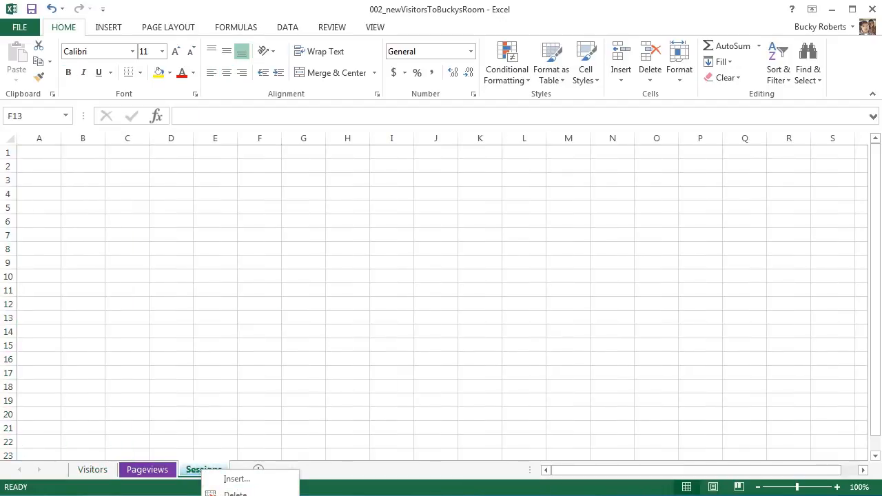
pyautogui.click(376, 495)
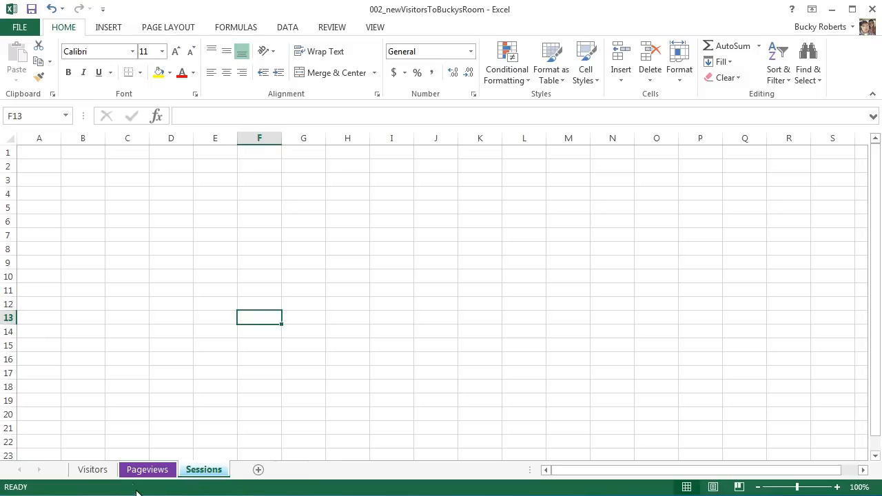
pyautogui.click(94, 471)
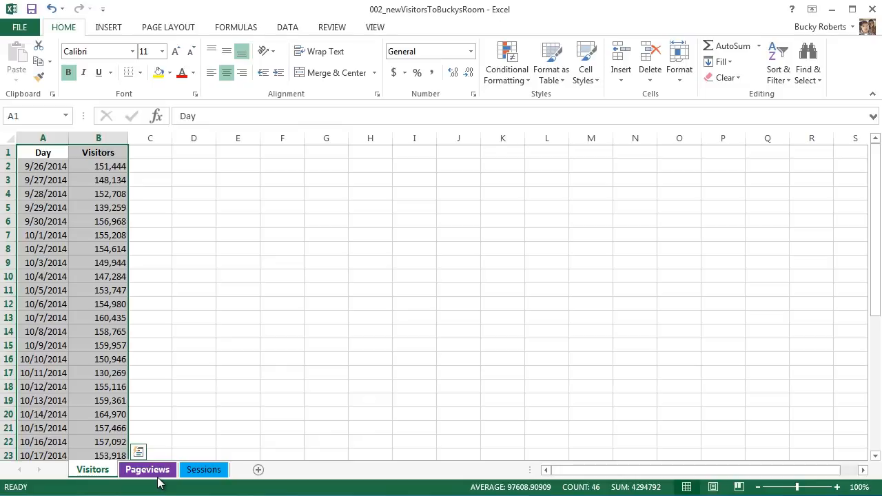
# - Compare how the coloured Pageviews and Sessions tabs look when selected and unselected
pyautogui.rightClick(158, 471)
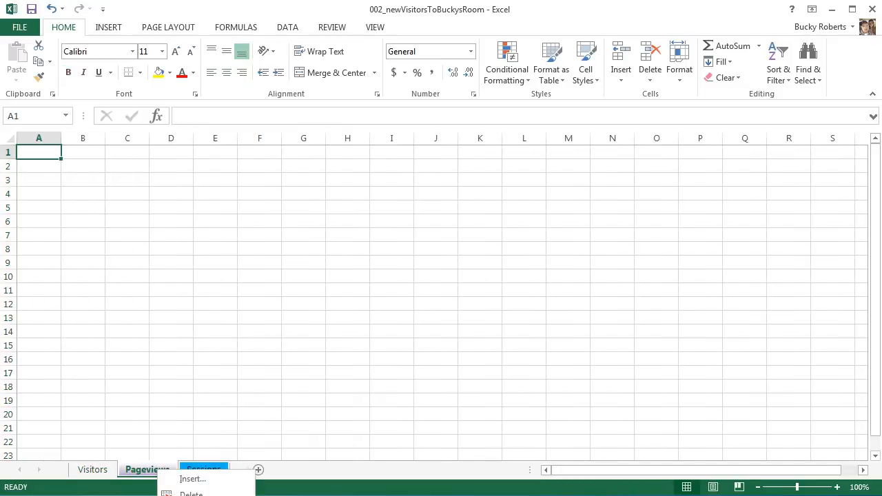
pyautogui.click(77, 495)
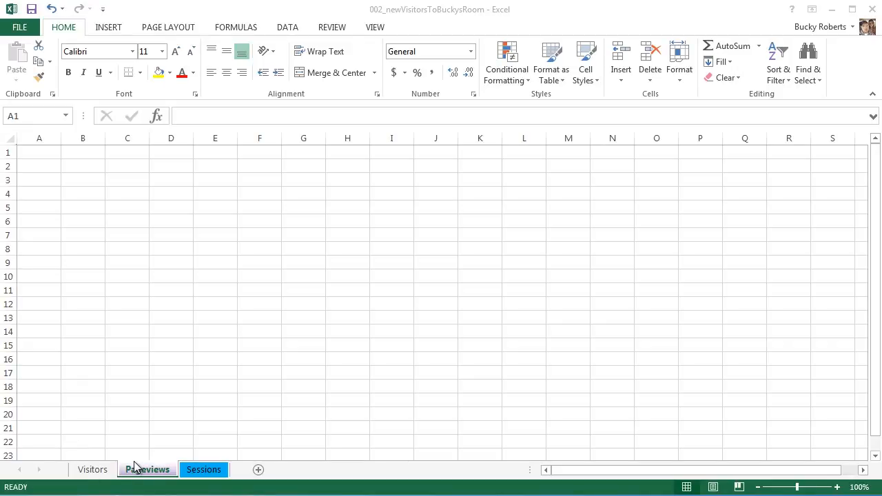
pyautogui.click(102, 473)
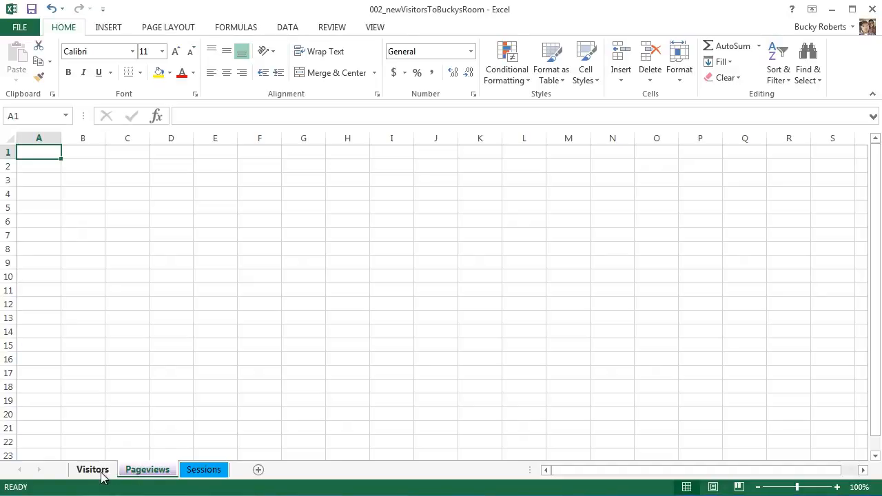
pyautogui.click(142, 474)
pyautogui.click(102, 472)
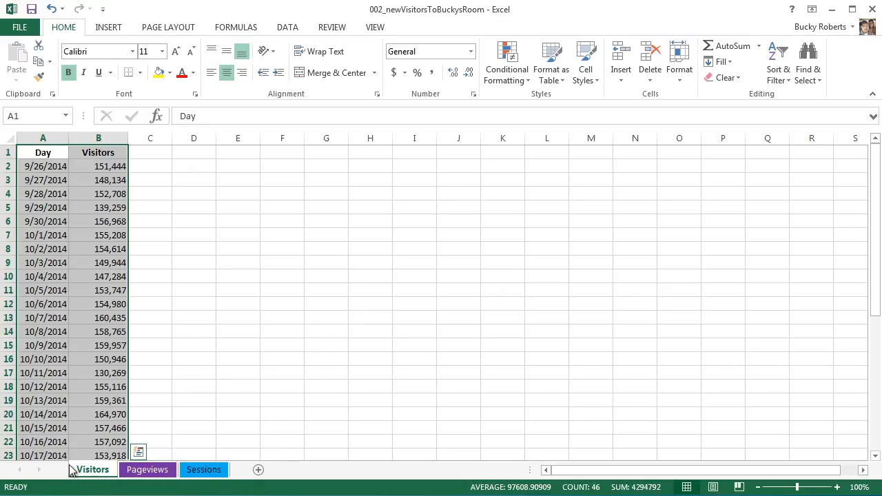
pyautogui.click(202, 471)
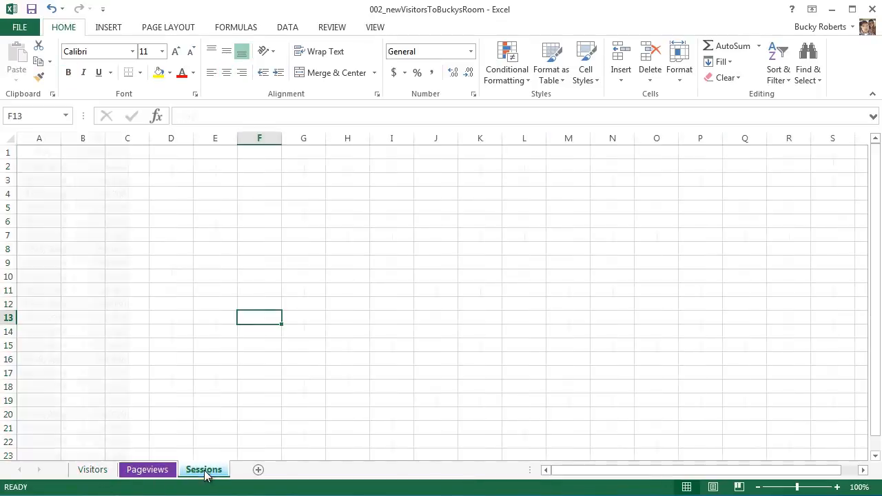
pyautogui.click(153, 471)
pyautogui.click(96, 471)
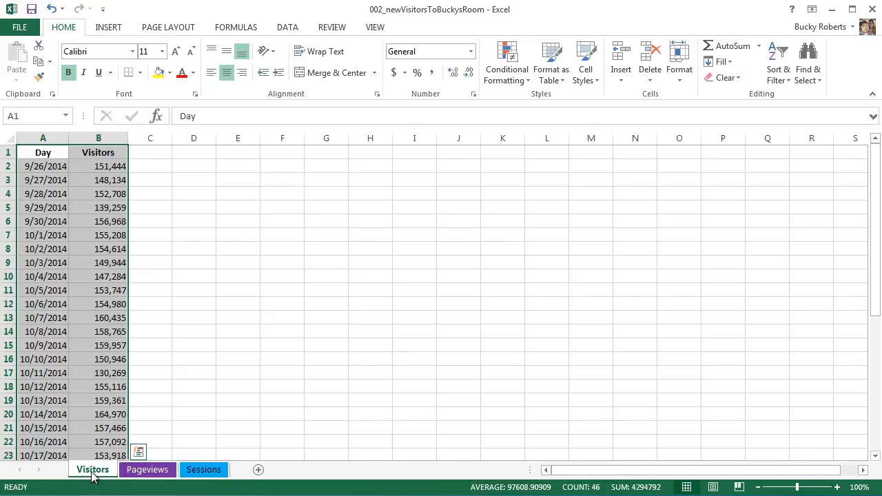
# - Move the Visitors sheet behind Sessions so the order is Pageviews, Sessions, Visitors
pyautogui.moveTo(88, 472); pyautogui.dragTo(242, 475)
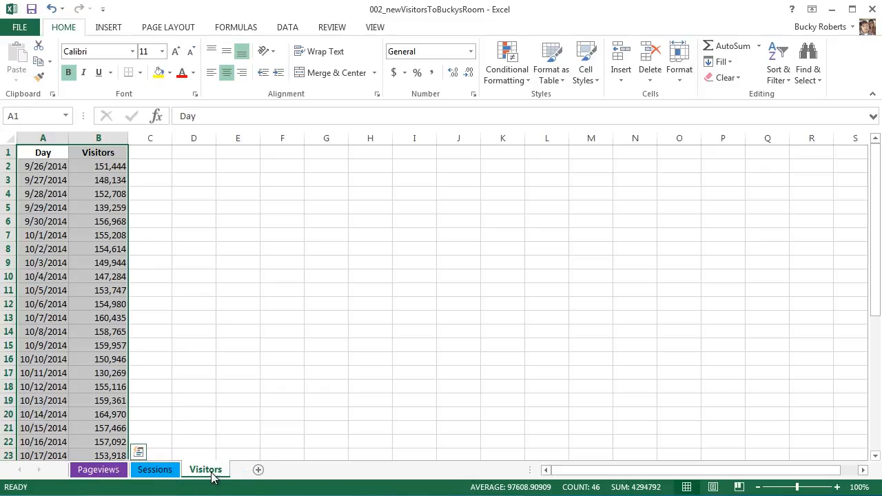
pyautogui.moveTo(140, 472); pyautogui.dragTo(236, 478)
pyautogui.click(92, 474)
pyautogui.click(94, 471)
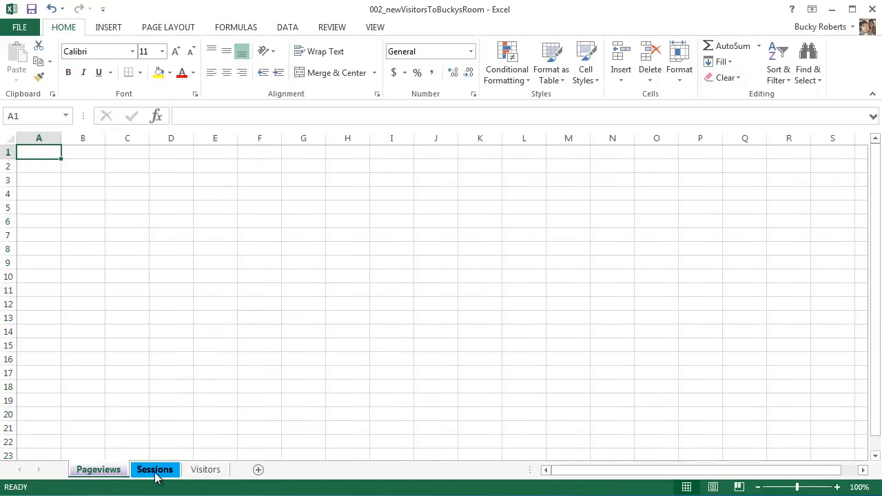
pyautogui.click(202, 471)
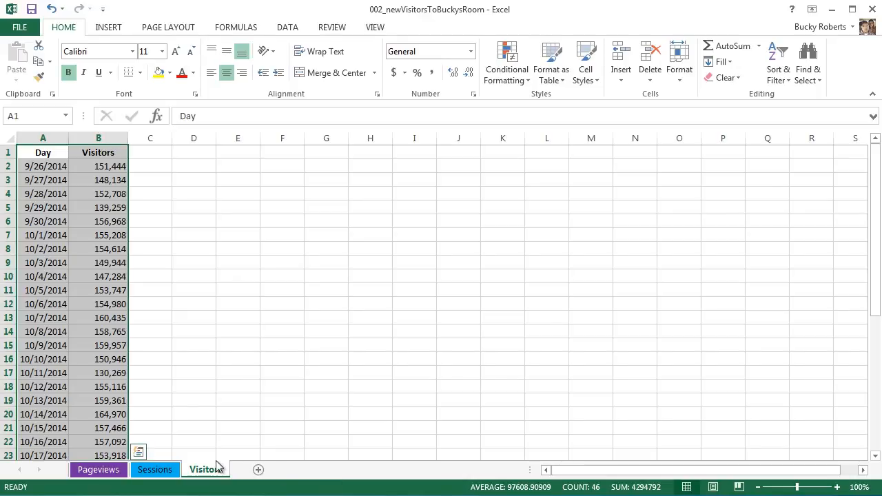
# - Review the Visitors sheet's empty column C and its daily data in A1:B17
pyautogui.click(155, 471)
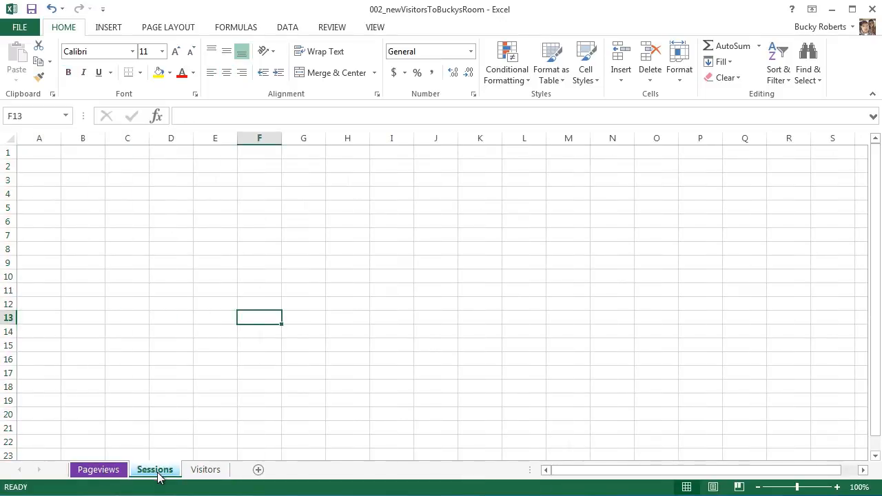
pyautogui.click(197, 474)
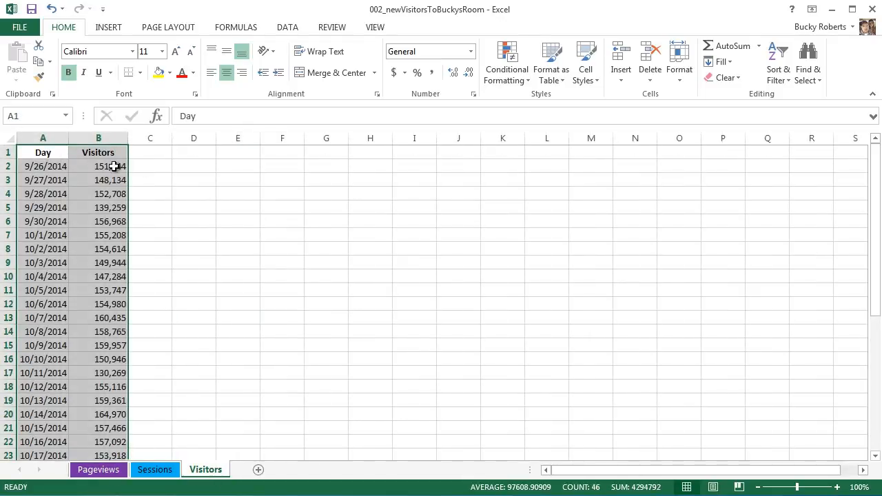
pyautogui.click(147, 167)
pyautogui.click(149, 247)
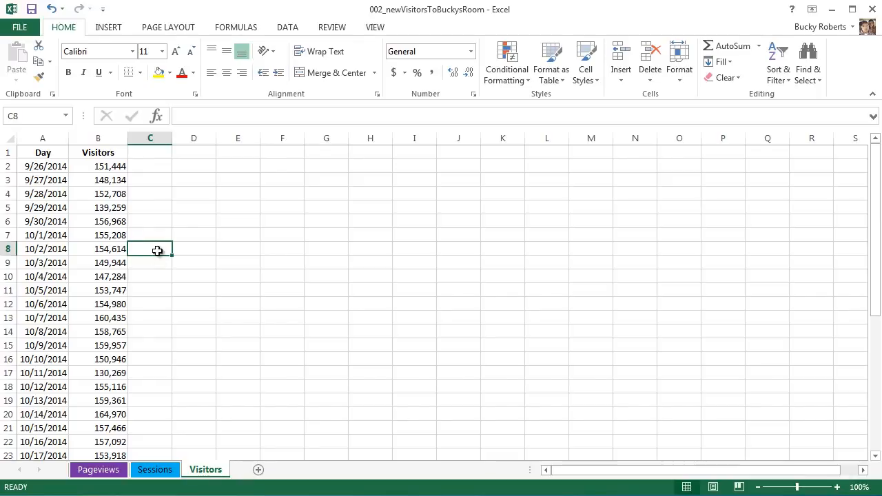
pyautogui.click(151, 178)
pyautogui.click(151, 152)
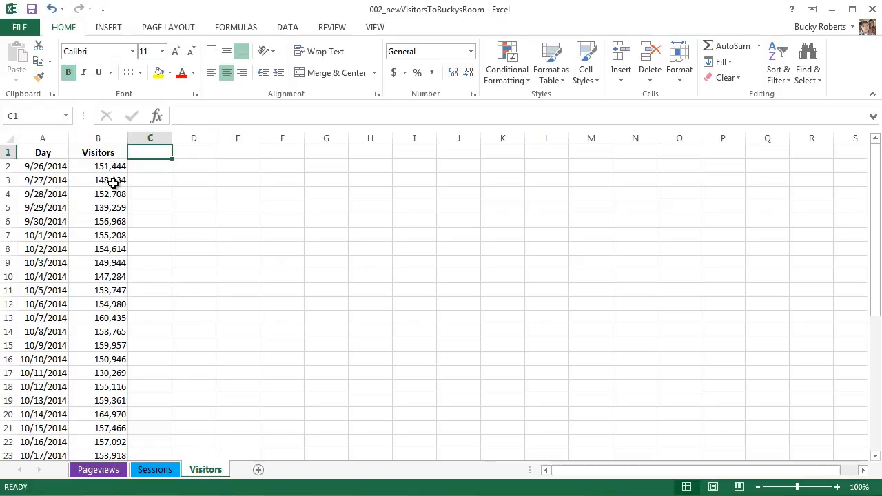
pyautogui.moveTo(59, 151); pyautogui.dragTo(121, 379)
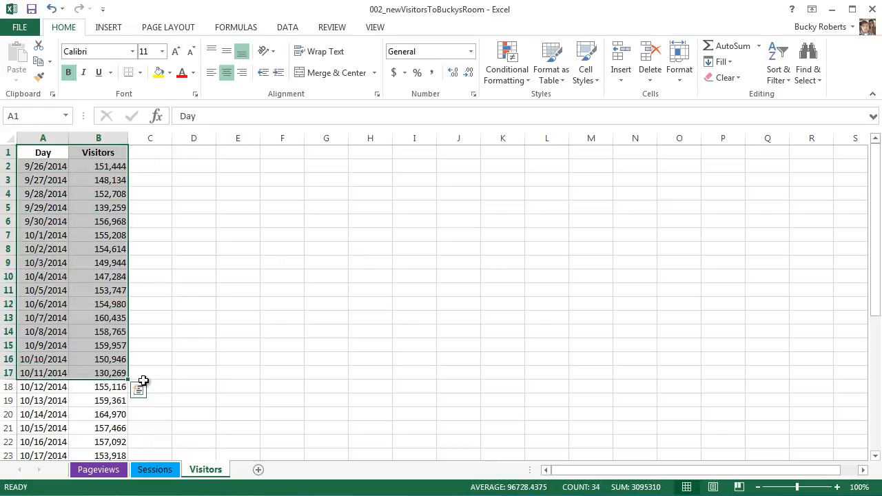
pyautogui.click(197, 237)
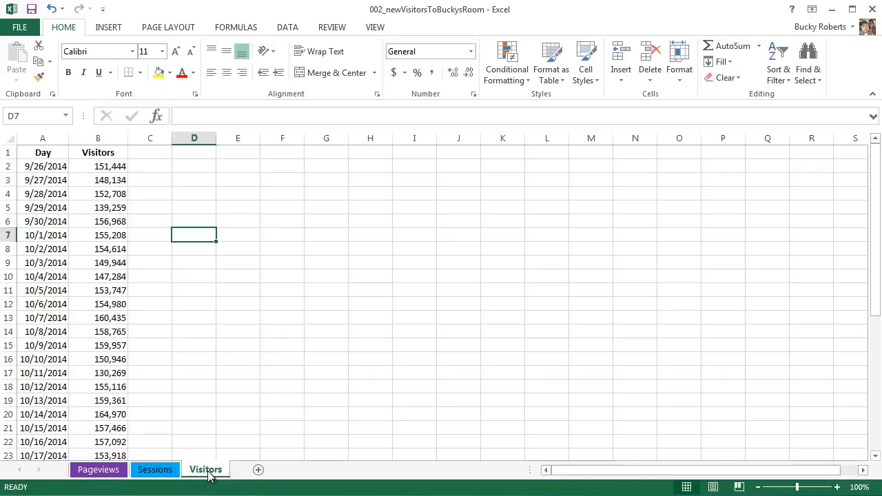
# - Duplicate the Visitors sheet, place the copy between Sessions and Visitors, and compare it with the original
pyautogui.moveTo(212, 472); pyautogui.dragTo(131, 476)
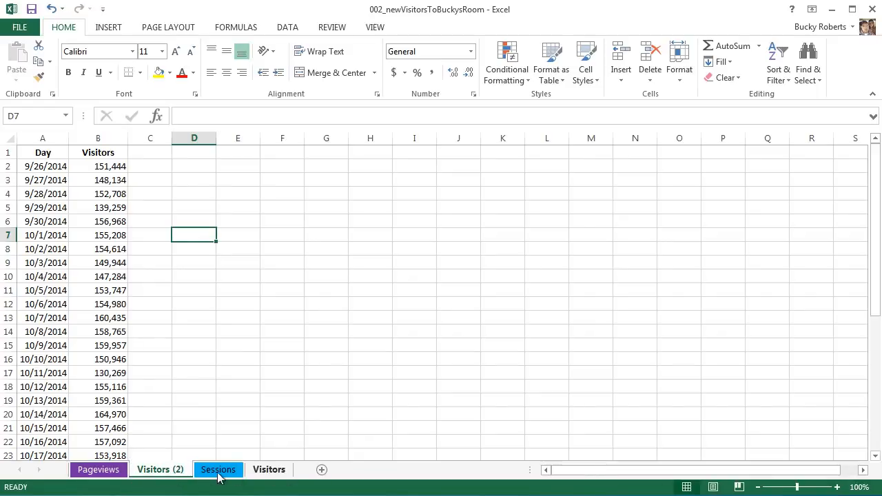
pyautogui.moveTo(175, 472); pyautogui.dragTo(250, 475)
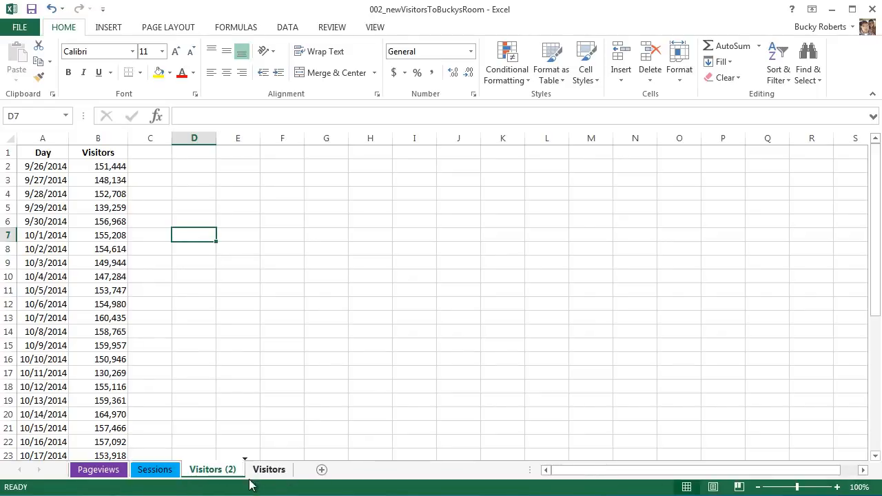
pyautogui.click(274, 474)
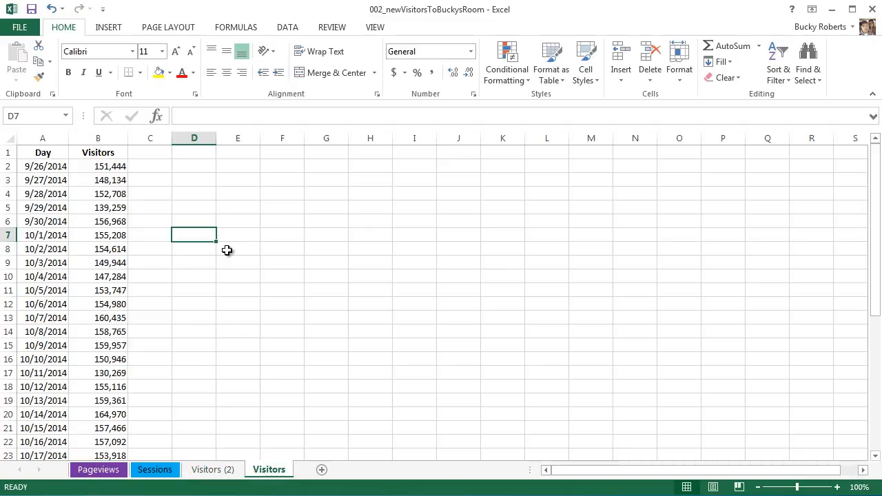
pyautogui.click(219, 473)
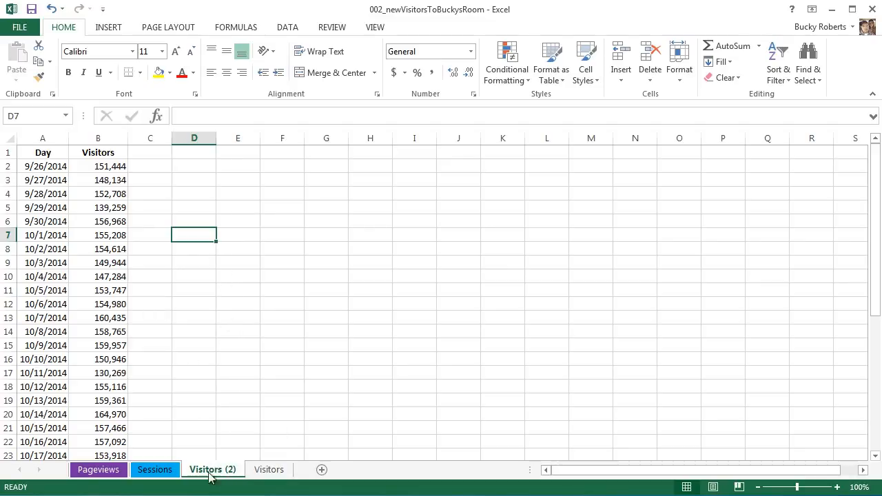
# - Move the copied Visitors sheet between Pageviews and Sessions and compare it with the original
pyautogui.moveTo(155, 469); pyautogui.dragTo(250, 478)
pyautogui.click(270, 472)
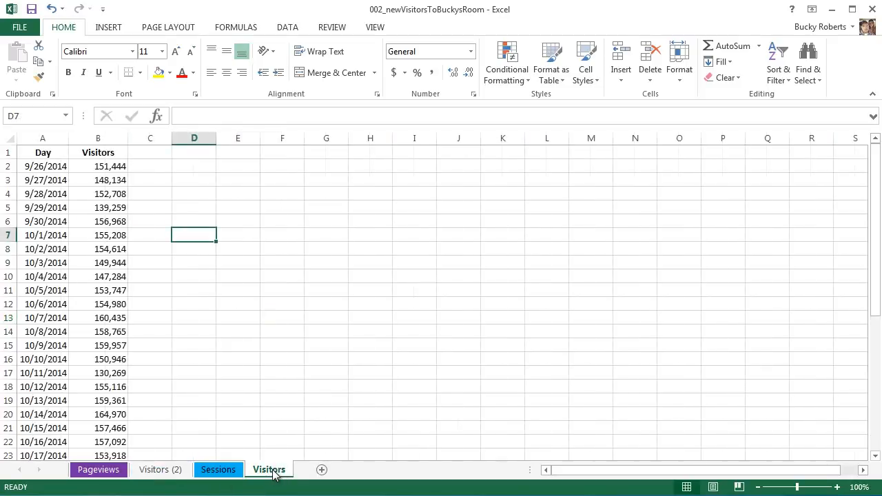
pyautogui.click(169, 472)
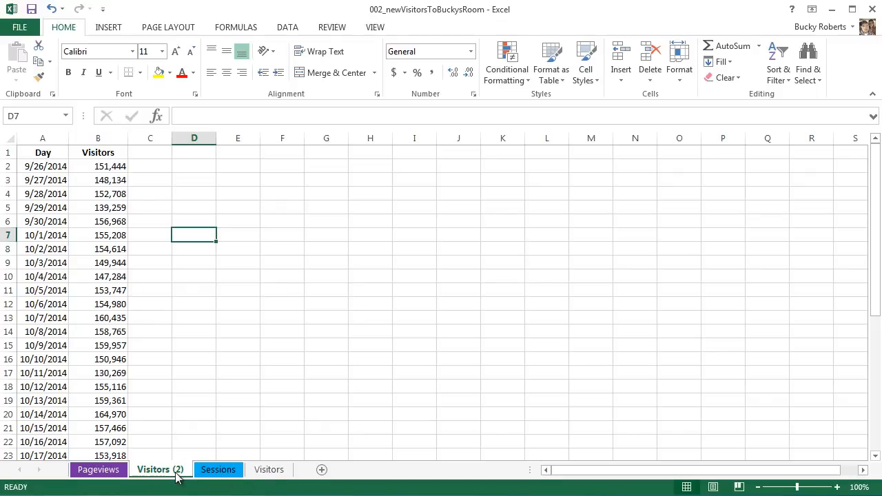
# - Enter the placeholder text gfdgf in cell C2 and gdfgdfg in cell C5 of the Visitors (2) sheet
pyautogui.click(269, 473)
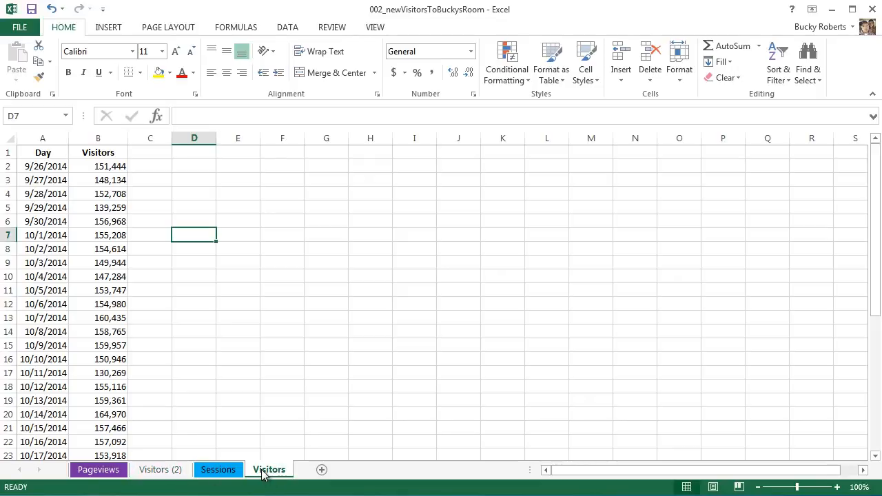
pyautogui.click(233, 472)
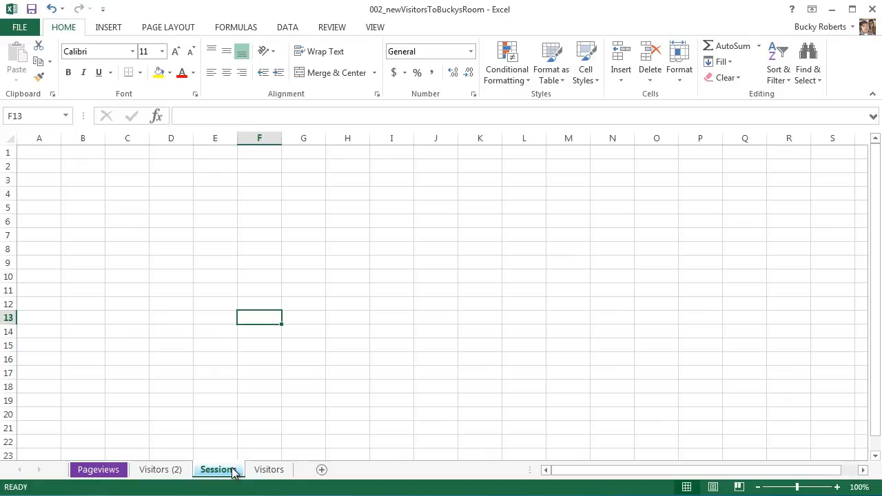
pyautogui.click(167, 472)
pyautogui.click(157, 166)
pyautogui.write('gfdgf')
pyautogui.click(164, 206)
pyautogui.write('g')
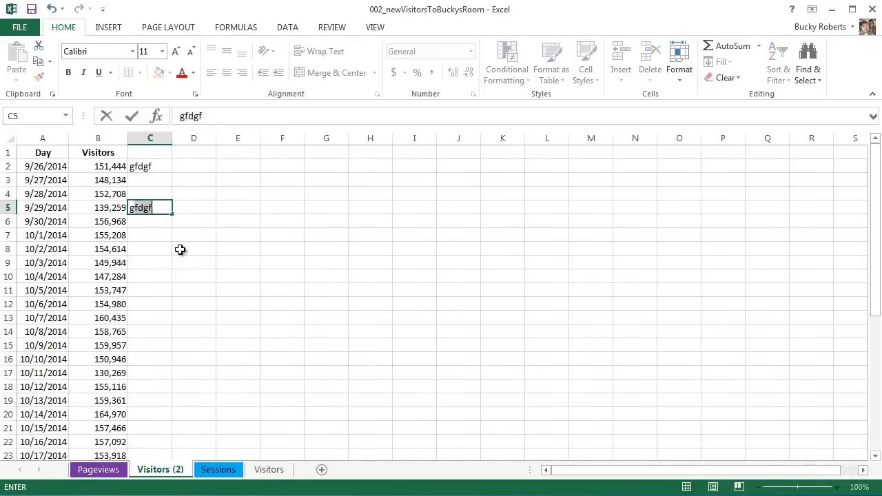
pyautogui.write('dfgdfg')
# - Add the placeholder text dfgdfgdf in D9, dfgdfgd in C12 and gdfgdfgdfgd in E16 of the Visitors (2) sheet
pyautogui.click(196, 265)
pyautogui.write('dfgdfgdf')
pyautogui.click(146, 306)
pyautogui.write('dfgdf')
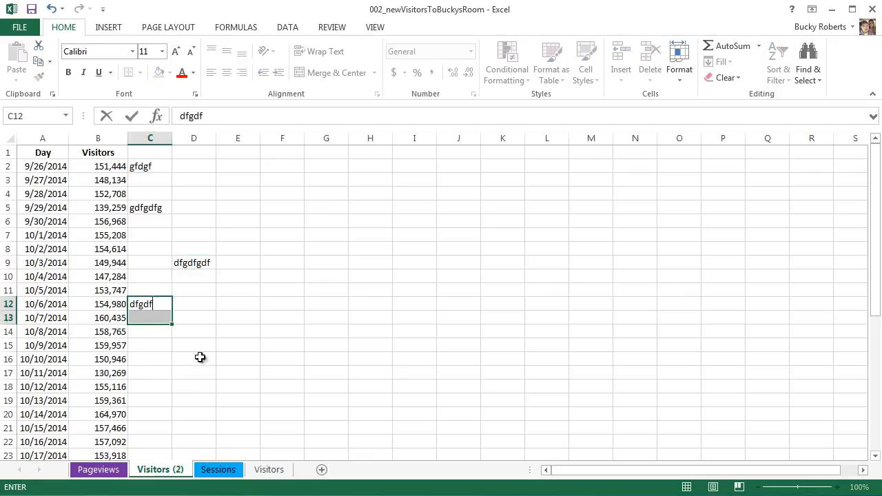
pyautogui.write('gd')
pyautogui.click(238, 359)
pyautogui.write('gdfgdfgdfgd')
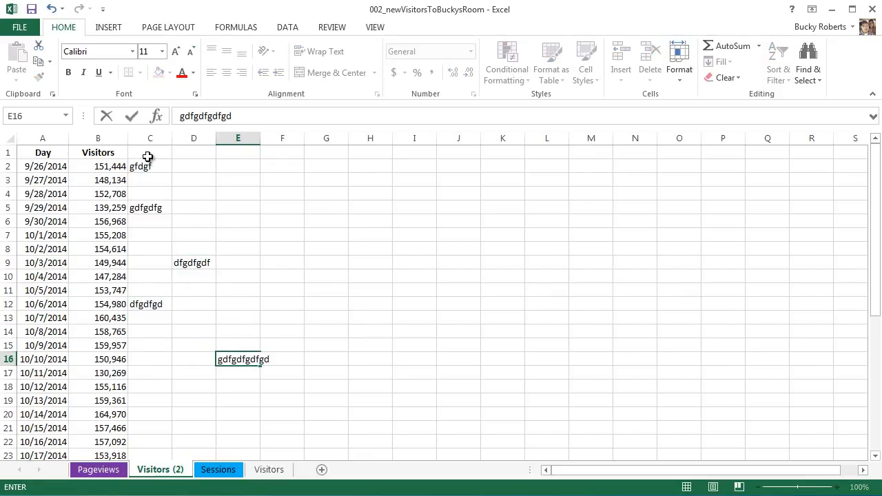
# - Compare the placeholder entries in columns C to E of Visitors (2) with the data in A1:B13 of the original Visitors sheet
pyautogui.moveTo(149, 154); pyautogui.dragTo(246, 388)
pyautogui.click(332, 358)
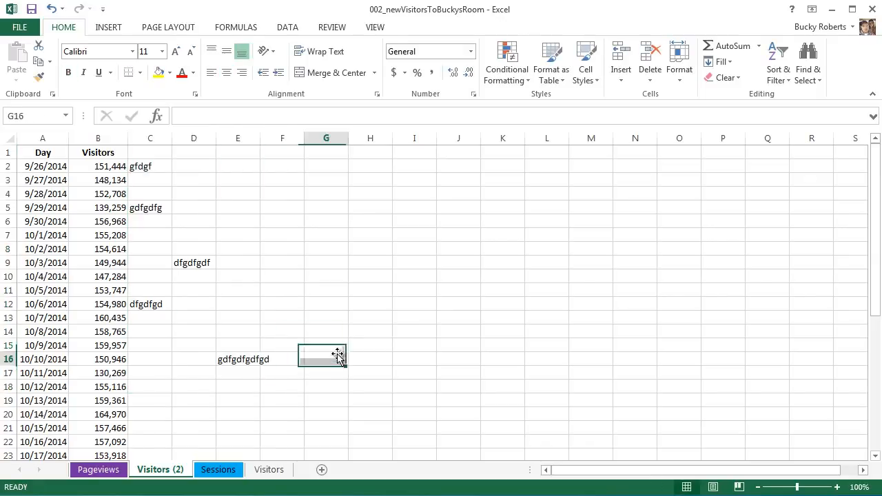
pyautogui.moveTo(147, 163); pyautogui.dragTo(258, 386)
pyautogui.click(336, 359)
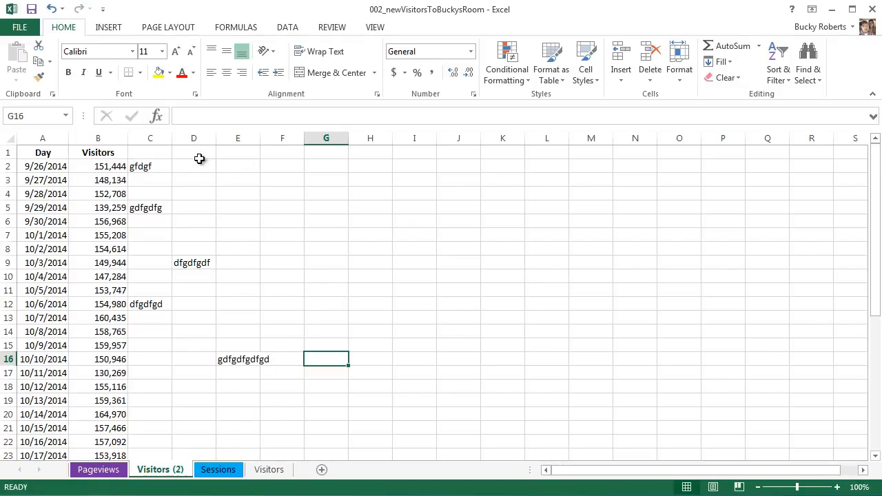
pyautogui.click(270, 470)
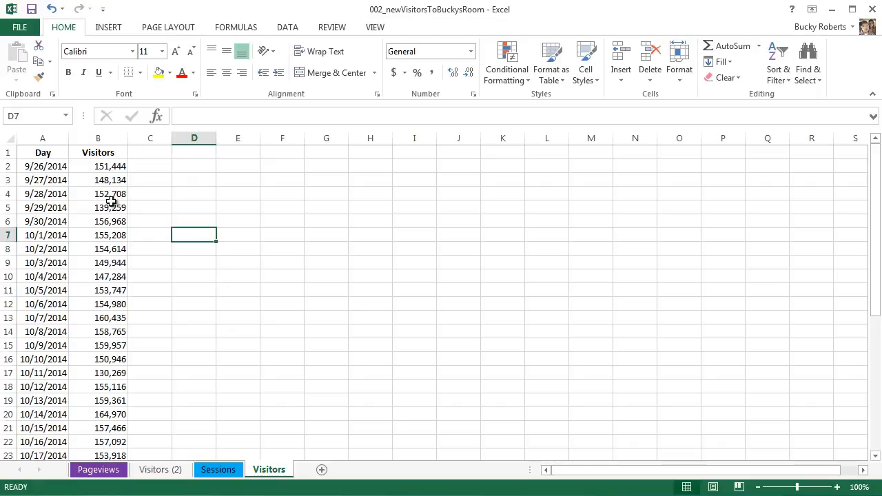
pyautogui.moveTo(52, 154); pyautogui.dragTo(98, 318)
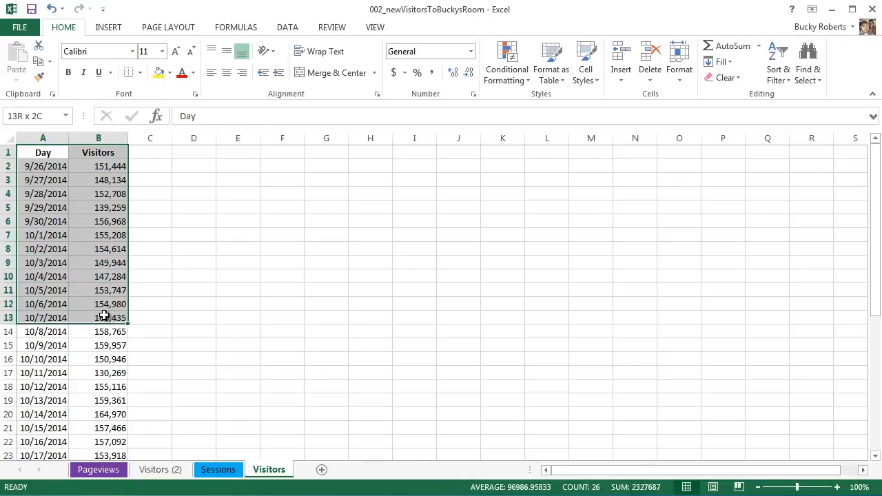
pyautogui.click(197, 330)
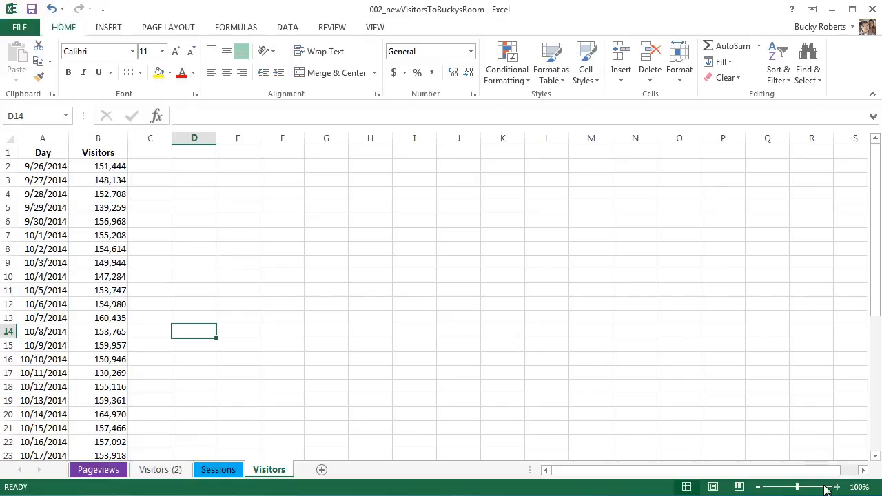
# - Zoom the Visitors sheet out to 64% to view all its rows at once, and return it to 100%
pyautogui.moveTo(797, 487)
pyautogui.mouseDown()
pyautogui.moveTo(810, 489)
pyautogui.moveTo(784, 489)
pyautogui.mouseUp()
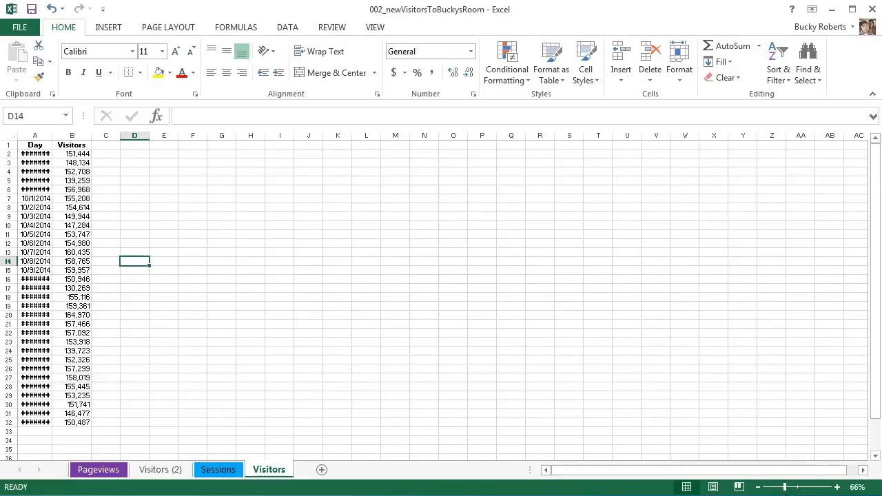
pyautogui.moveTo(786, 489); pyautogui.dragTo(784, 491)
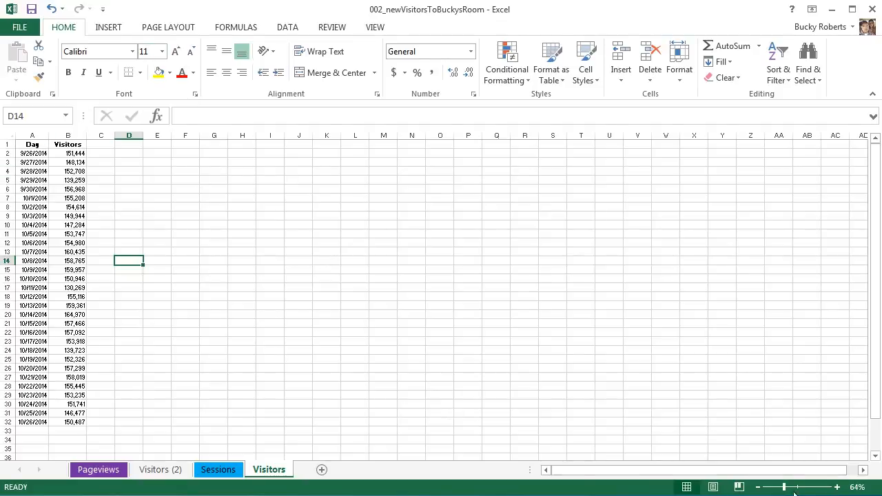
pyautogui.moveTo(785, 488); pyautogui.dragTo(798, 490)
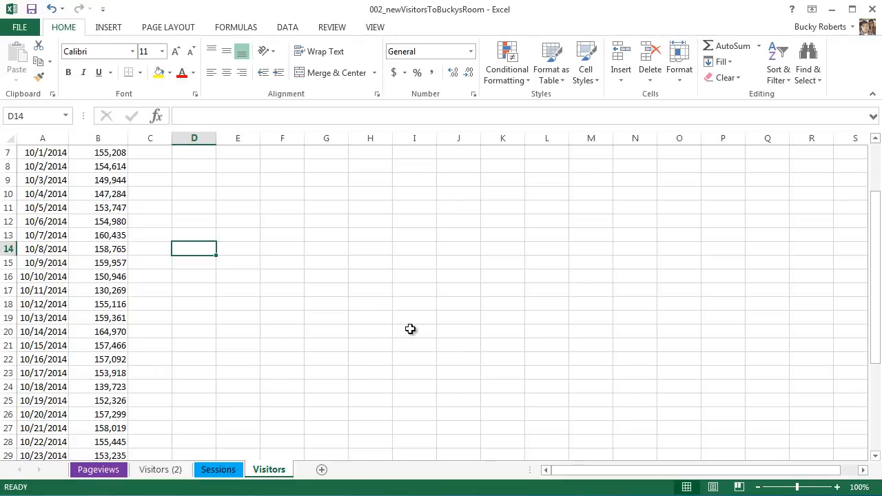
# - View the Visitors sheet enlarged at 160% and reduced at 55%, and return its zoom to 100%
pyautogui.keyDown('ctrl'); pyautogui.scroll(2, 409, 334); pyautogui.keyUp('ctrl')
pyautogui.keyDown('ctrl'); pyautogui.scroll(2, 410, 341); pyautogui.keyUp('ctrl')
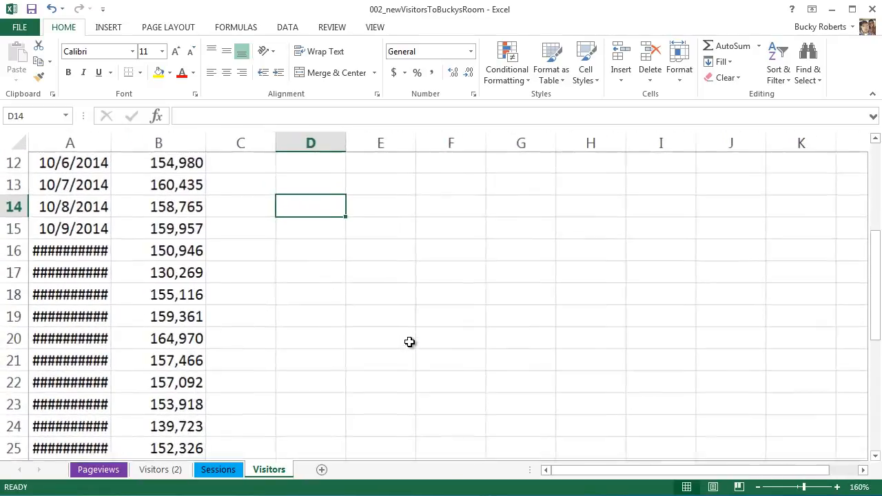
pyautogui.keyDown('ctrl'); pyautogui.scroll(-6, 409, 342); pyautogui.keyUp('ctrl')
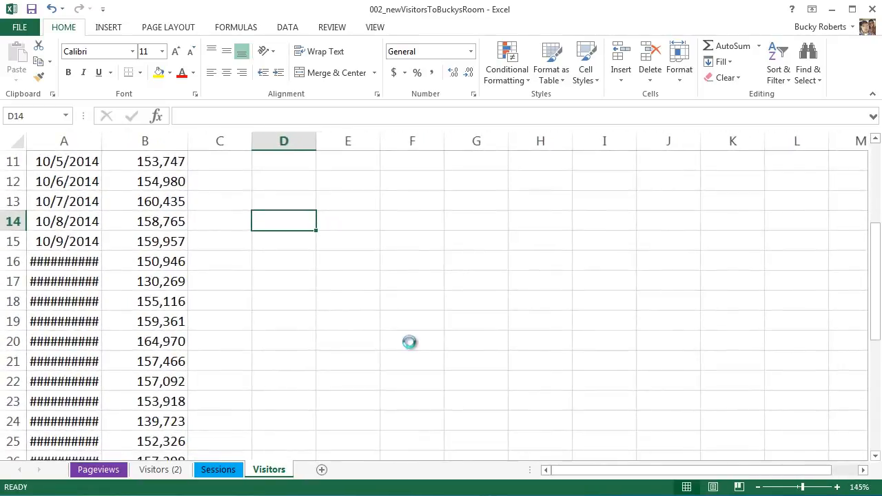
pyautogui.keyDown('ctrl'); pyautogui.scroll(-2, 410, 342); pyautogui.keyUp('ctrl')
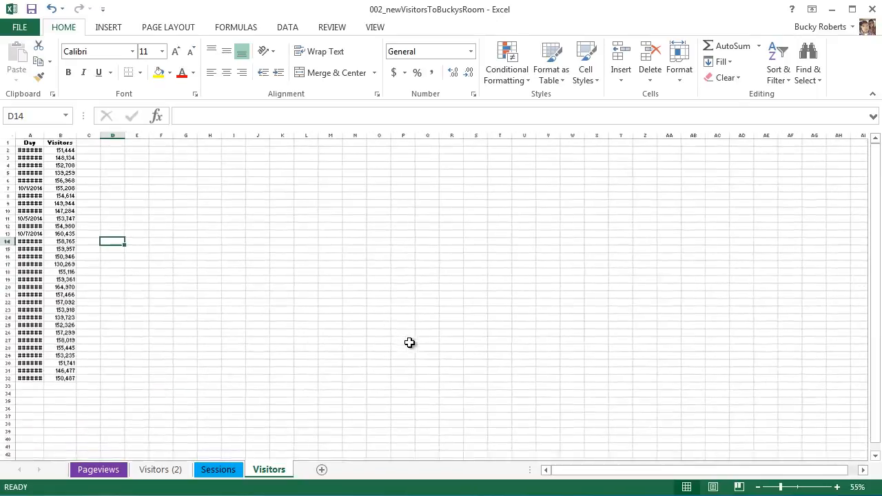
pyautogui.keyDown('ctrl'); pyautogui.scroll(4, 409, 342); pyautogui.keyUp('ctrl')
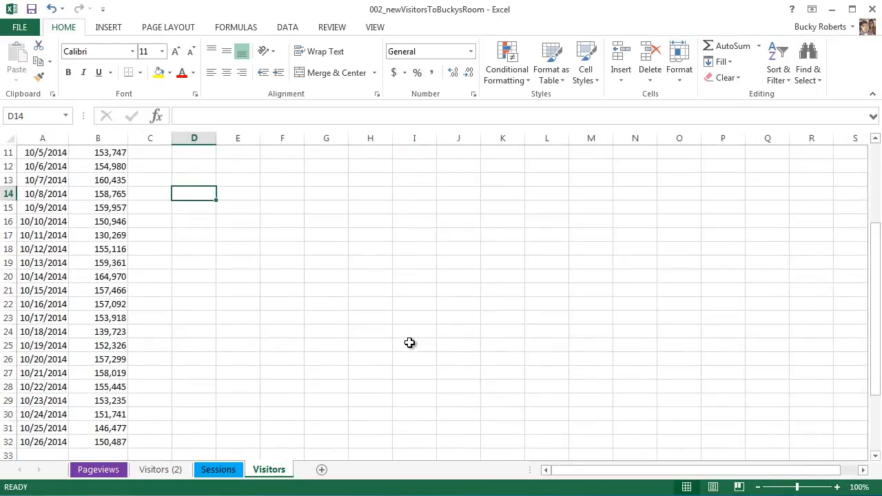
pyautogui.keyDown('ctrl'); pyautogui.scroll(3, 409, 343); pyautogui.keyUp('ctrl')
pyautogui.keyDown('ctrl'); pyautogui.scroll(-2, 409, 342); pyautogui.keyUp('ctrl')
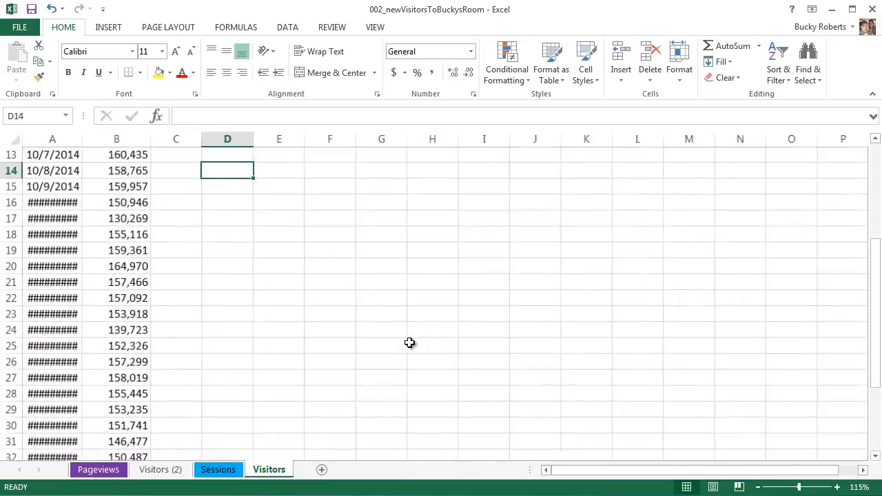
pyautogui.keyDown('ctrl'); pyautogui.scroll(-4, 409, 342); pyautogui.keyUp('ctrl')
pyautogui.keyDown('ctrl'); pyautogui.scroll(4, 409, 342); pyautogui.keyUp('ctrl')
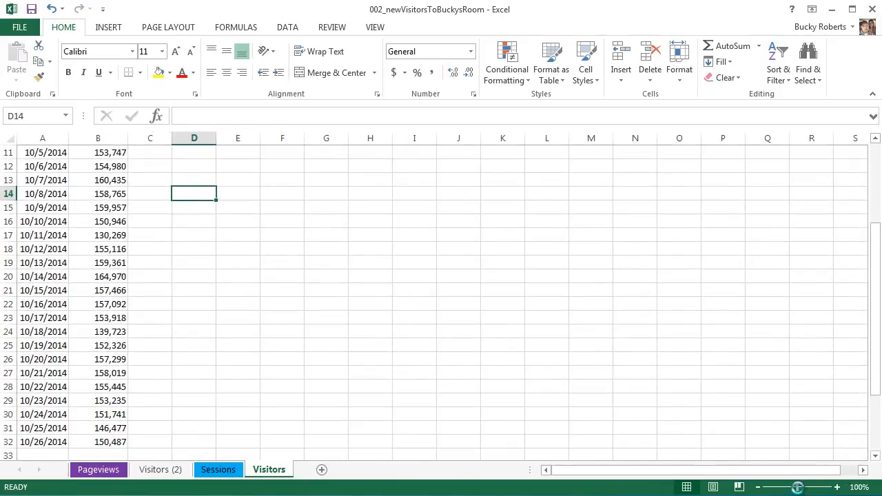
pyautogui.moveTo(797, 488); pyautogui.dragTo(799, 488)
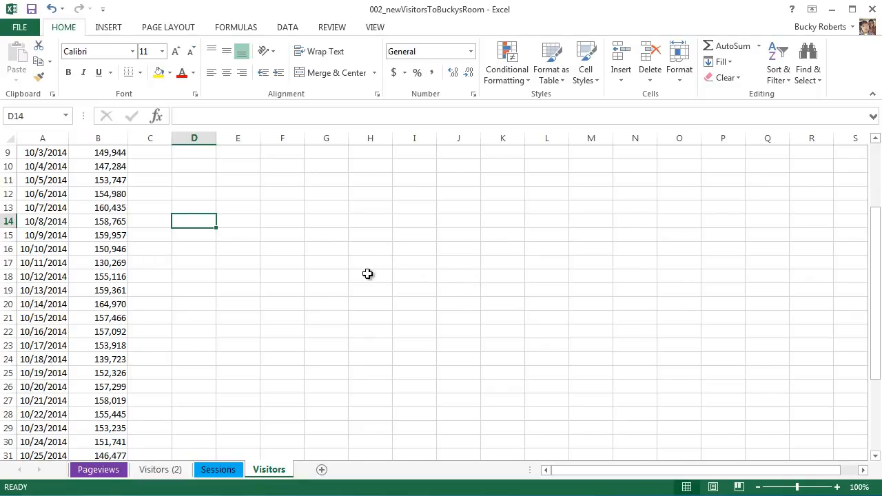
pyautogui.scroll(1, 367, 275)
pyautogui.scroll(-1, 367, 274)
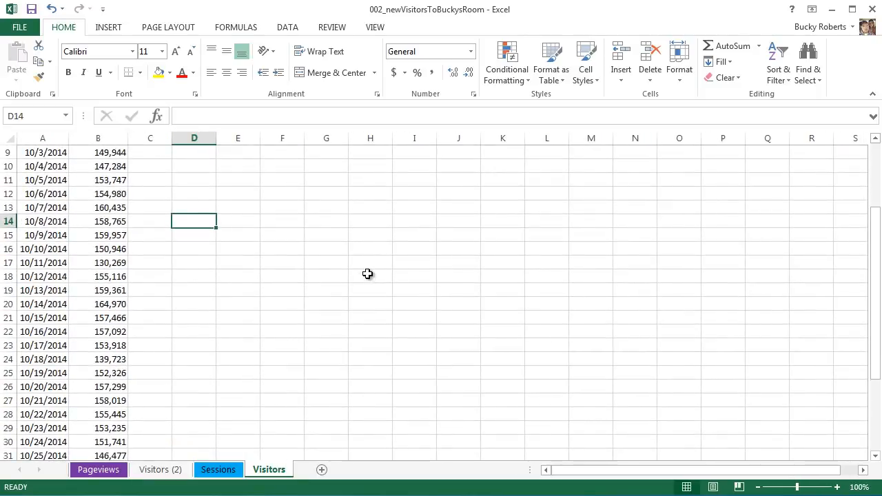